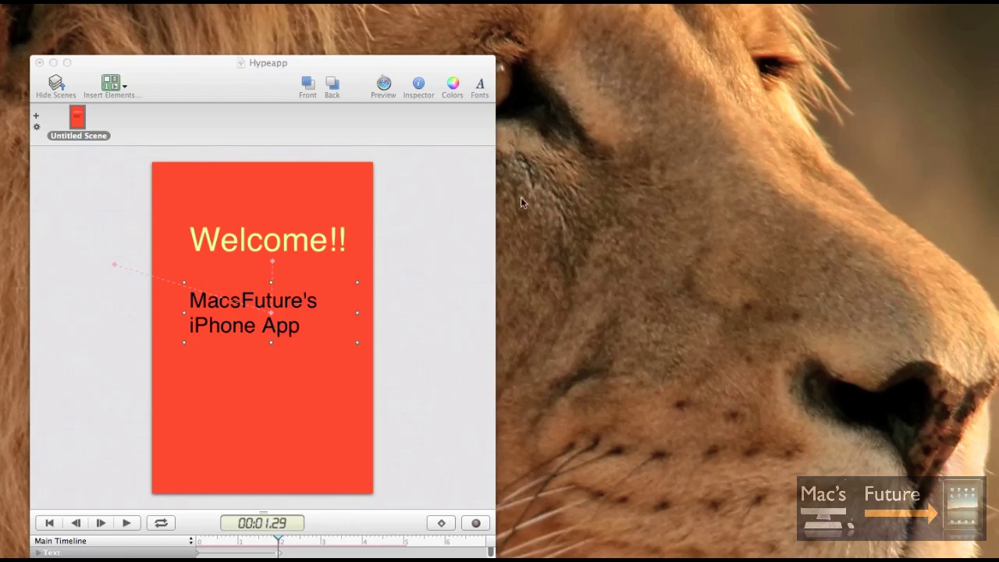
Bring up the Scene Inspector and toggle the scene list off and back on.
{"action": "left_click", "coordinate": [419, 83]}
{"action": "left_click", "coordinate": [419, 83]}
{"action": "left_click", "coordinate": [419, 84]}
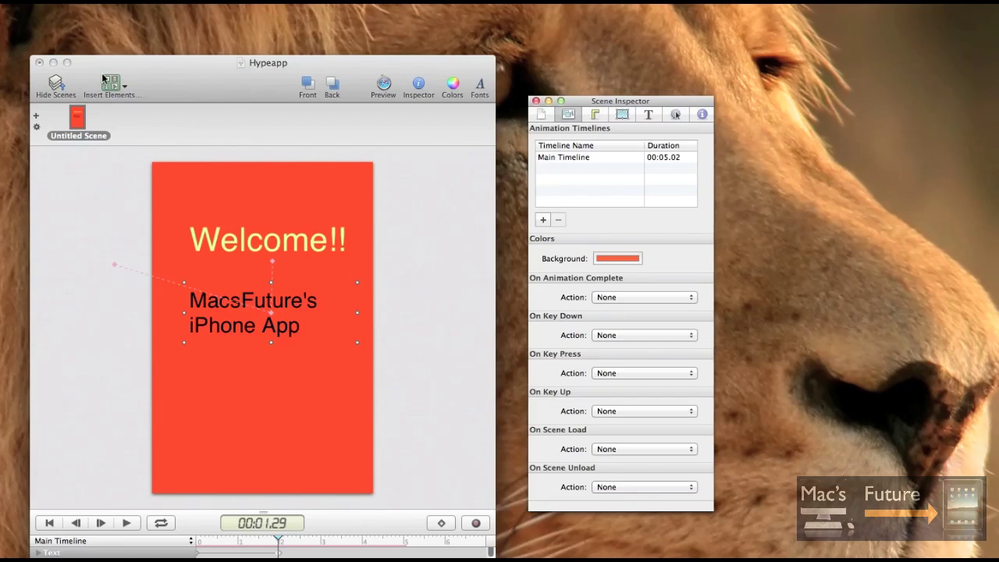
{"action": "left_click", "coordinate": [62, 87]}
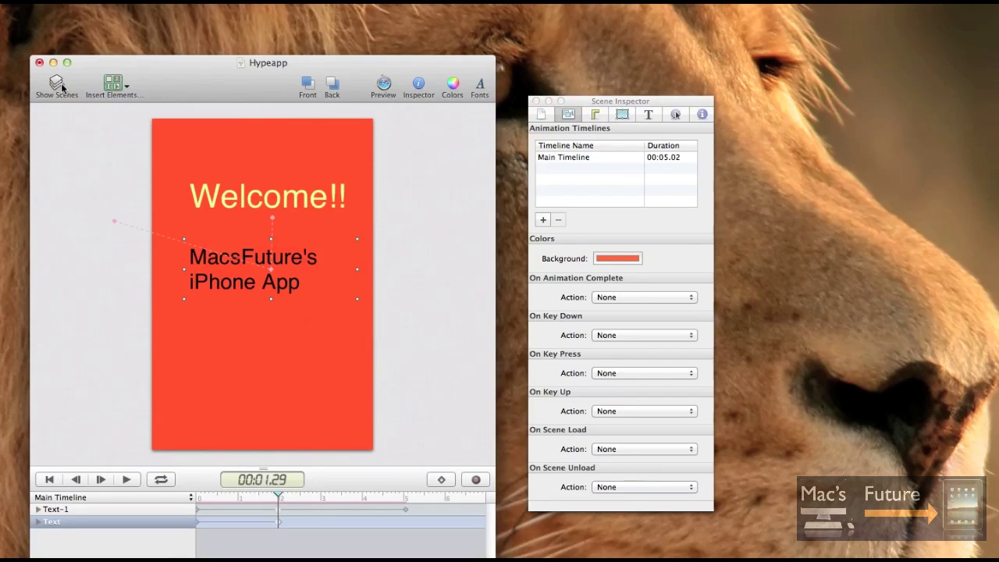
{"action": "left_click", "coordinate": [62, 86]}
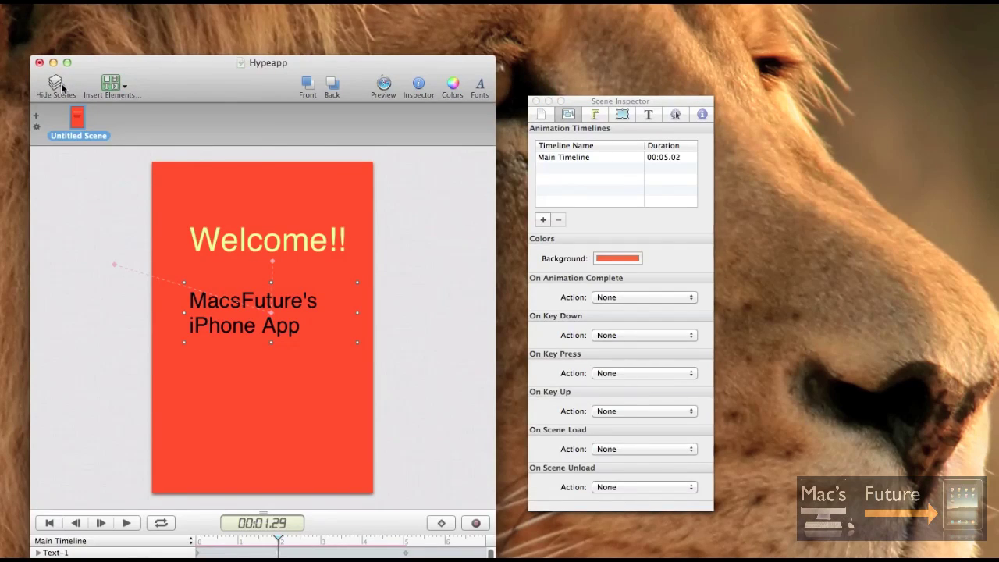
{"action": "left_click", "coordinate": [62, 87]}
{"action": "left_click", "coordinate": [62, 87]}
Rename the Untitled Scene to 'Scene 1'.
{"action": "double_click", "coordinate": [86, 137]}
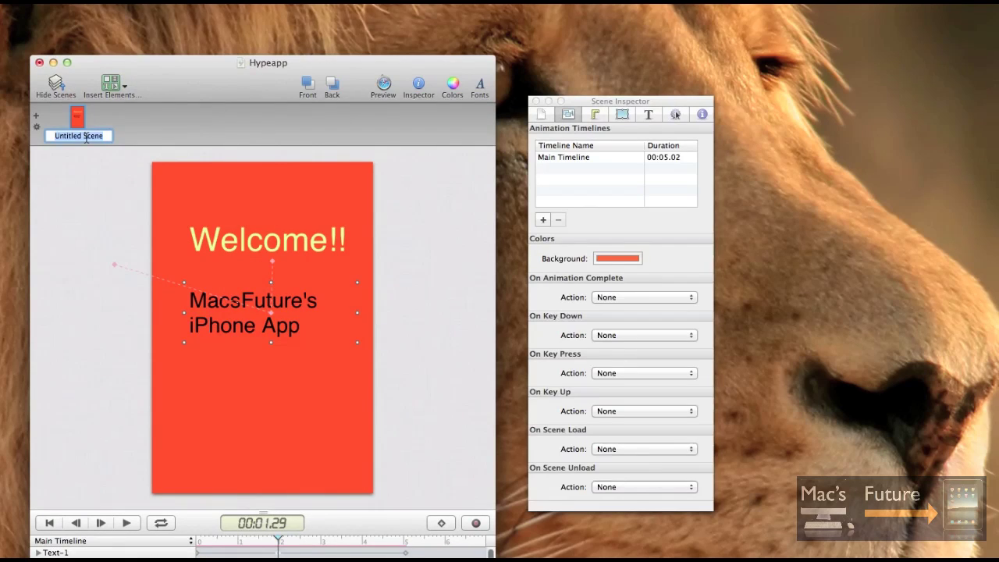
{"action": "type", "text": "Scene 1"}
{"action": "key", "text": "Return"}
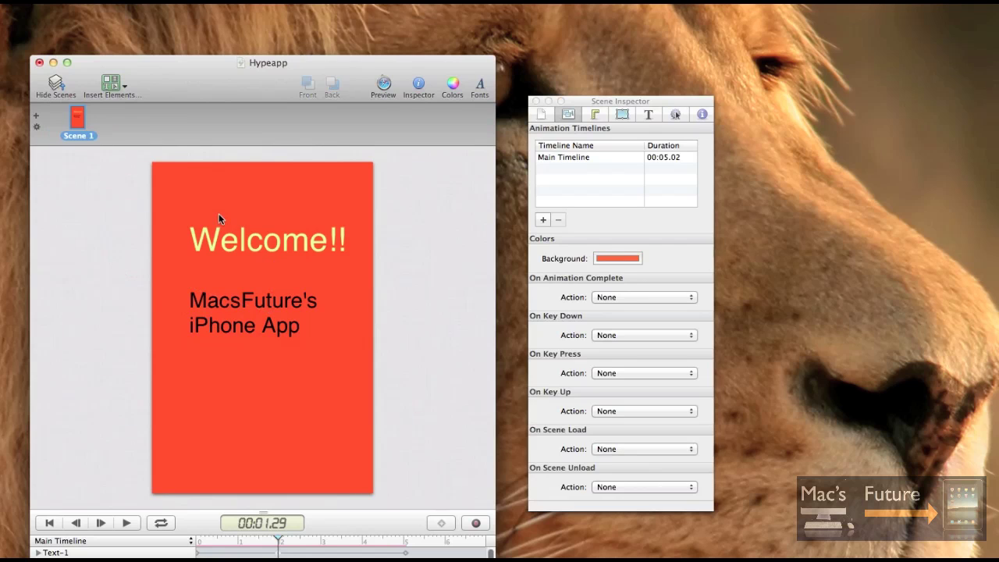
Nudge the iPhone App text right, preview Scene 1 in the browser, and move the Inspector right.
{"action": "mouse_move", "coordinate": [232, 307]}
{"action": "left_mouse_down"}
{"action": "mouse_move", "coordinate": [253, 313]}
{"action": "mouse_move", "coordinate": [240, 308]}
{"action": "left_mouse_up"}
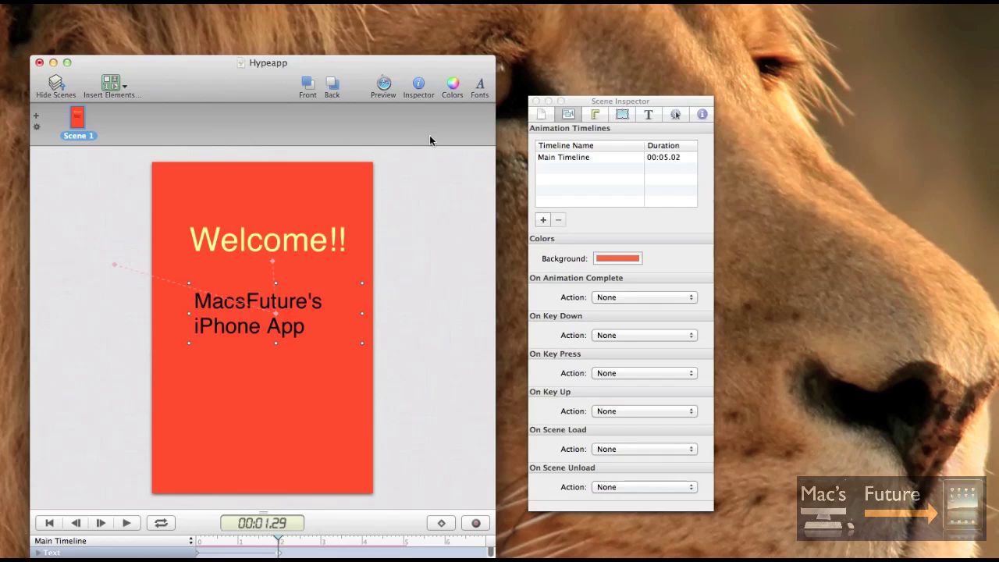
{"action": "left_click", "coordinate": [386, 82]}
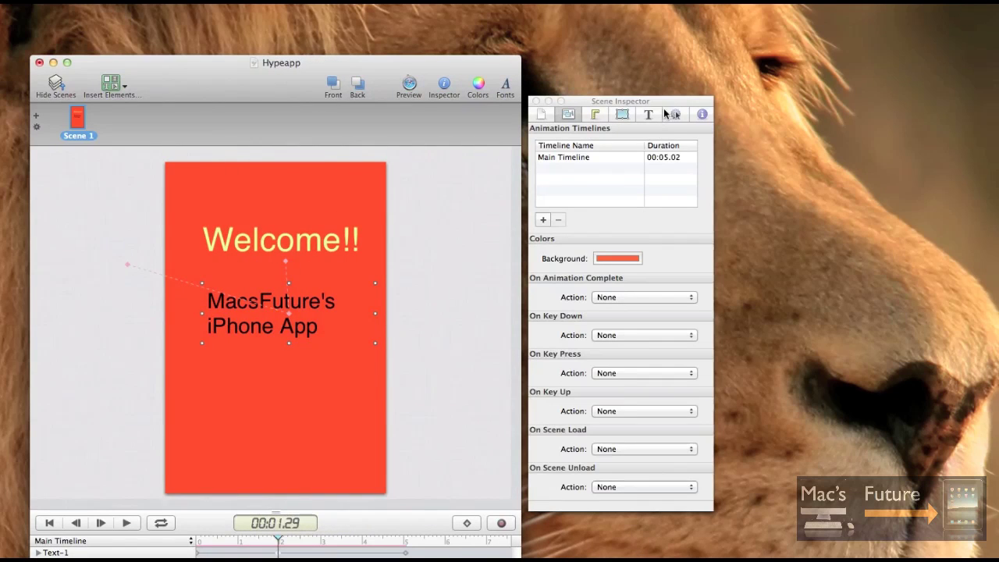
{"action": "left_click_drag", "start_coordinate": [666, 101], "coordinate": [830, 116]}
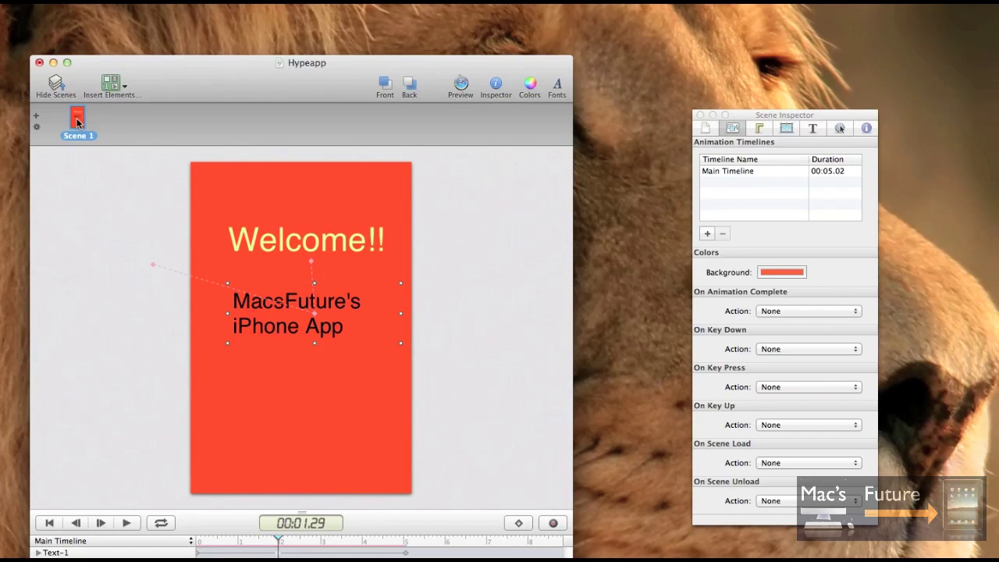
Duplicate Scene 1 and name the copy 'Scene 2'.
{"action": "left_click", "coordinate": [37, 127]}
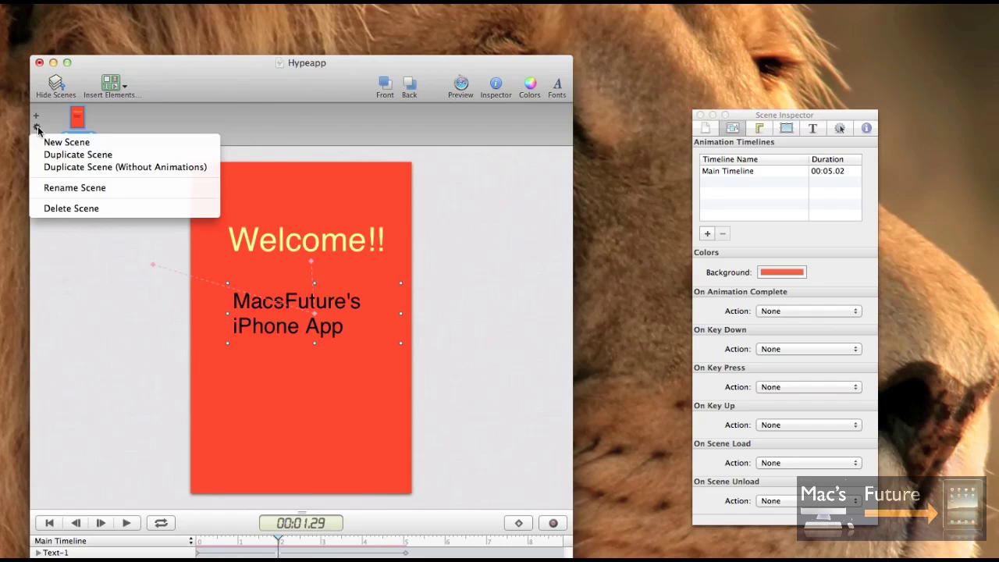
{"action": "left_click", "coordinate": [61, 155]}
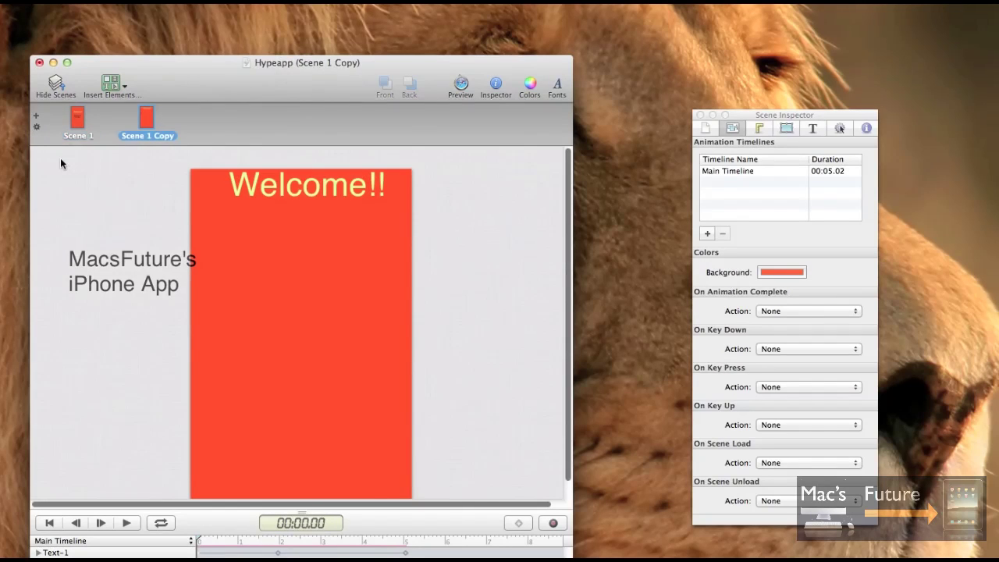
{"action": "double_click", "coordinate": [136, 136]}
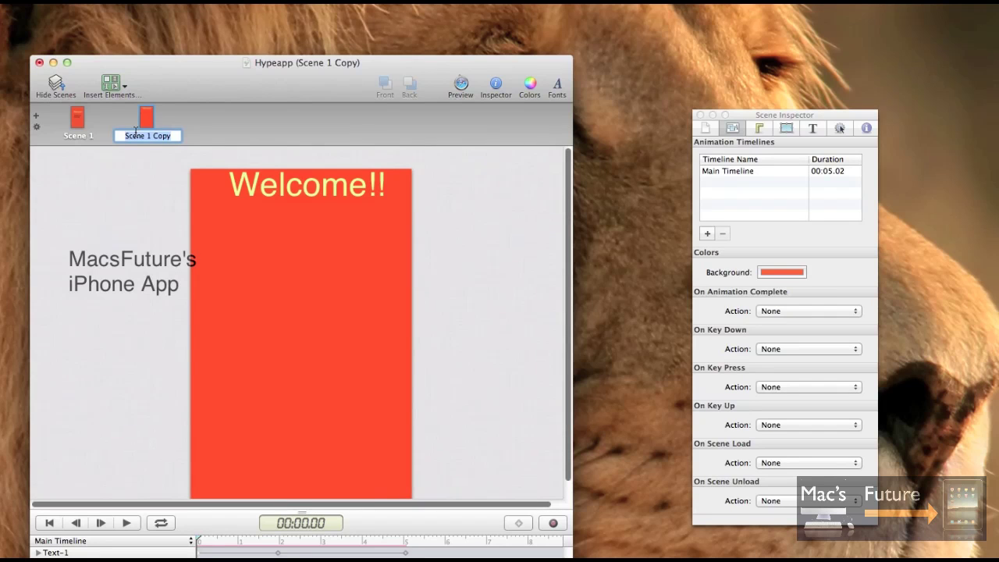
{"action": "type", "text": "Scene 2"}
{"action": "left_click", "coordinate": [139, 263]}
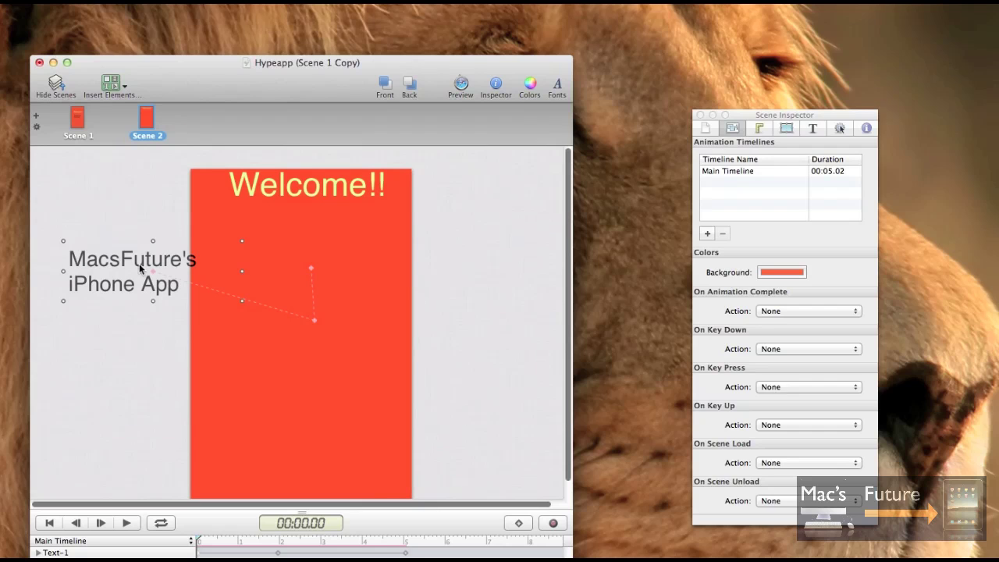
Delete the MacsFuture's iPhone App text and the Welcome!! heading from Scene 2.
{"action": "key", "text": "Delete"}
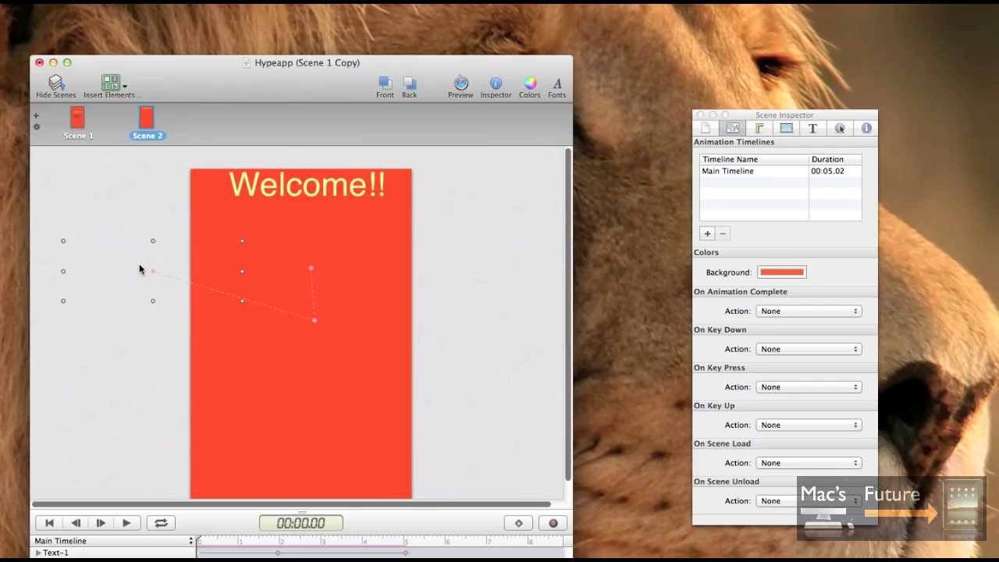
{"action": "left_click", "coordinate": [274, 192]}
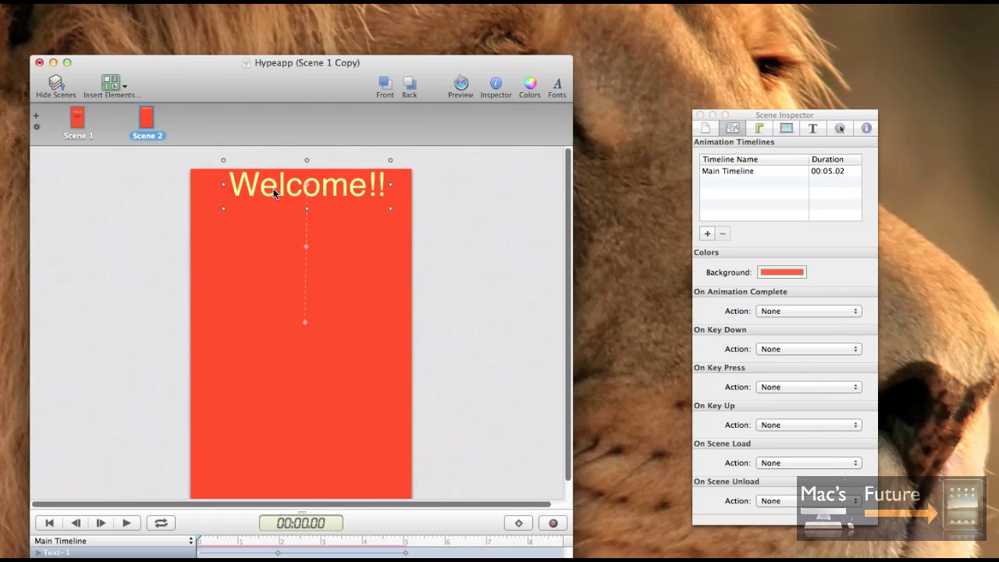
{"action": "key", "text": "Delete"}
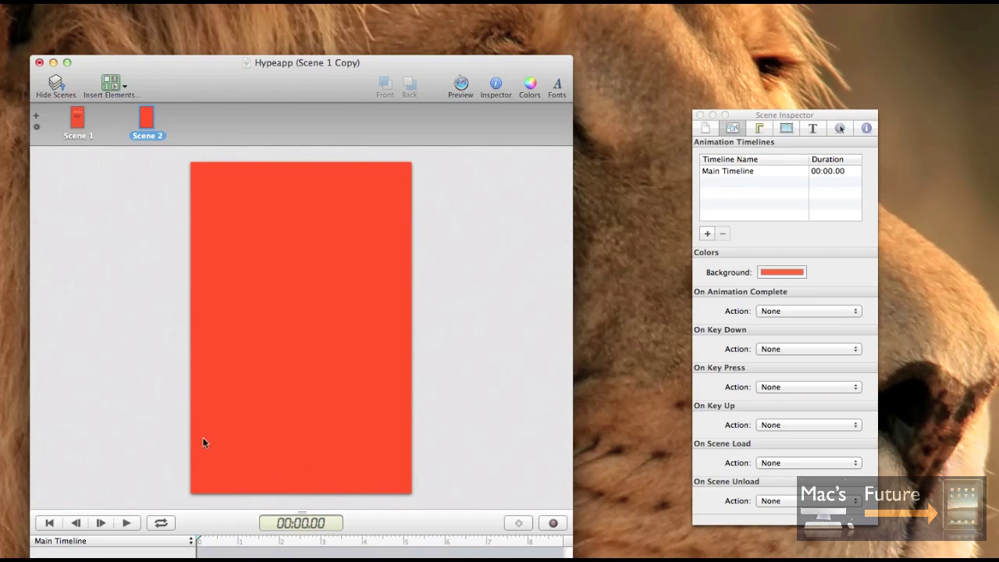
Add a text element to Scene 2 and stretch it taller and wider.
{"action": "left_click", "coordinate": [123, 88]}
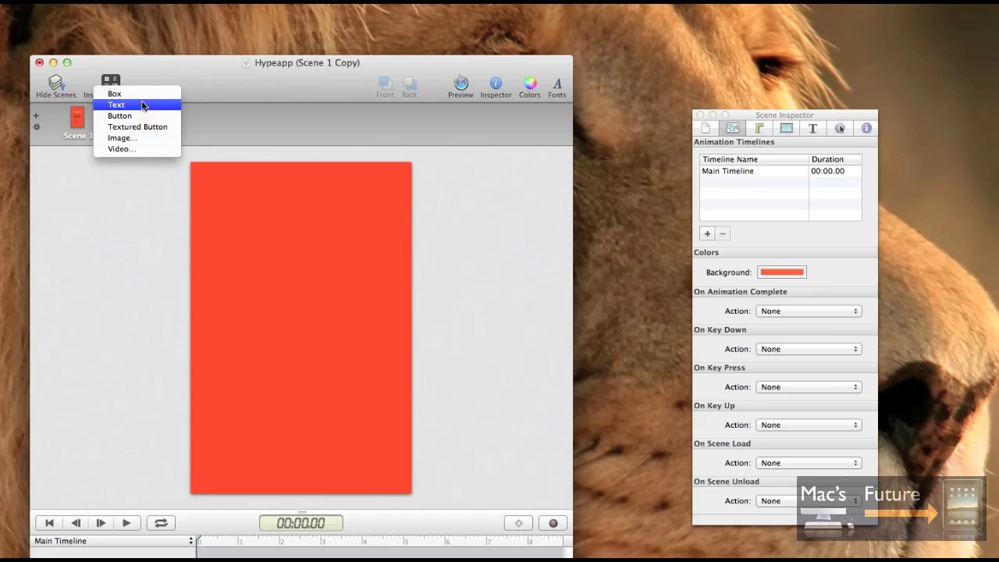
{"action": "left_click", "coordinate": [141, 107]}
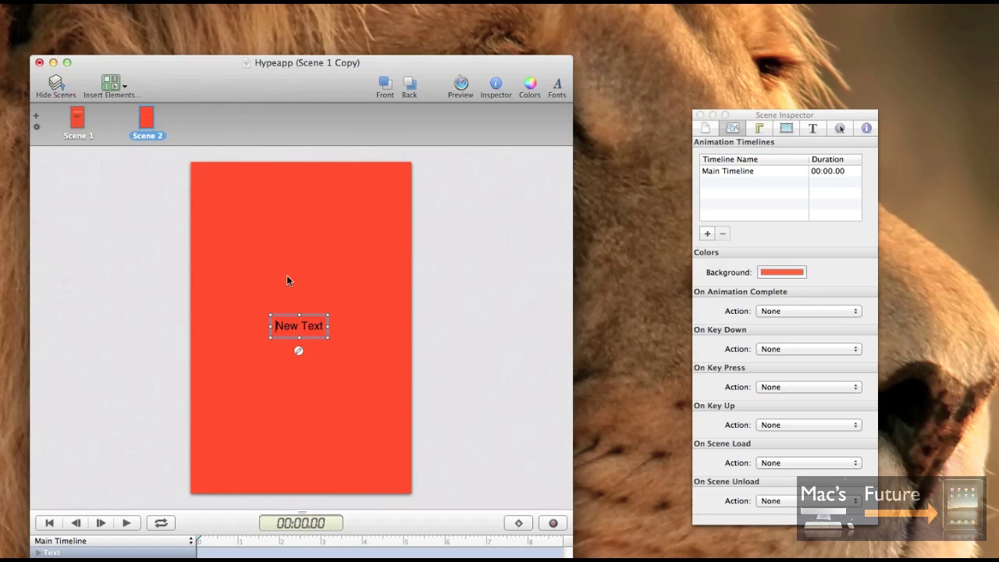
{"action": "left_click_drag", "start_coordinate": [271, 315], "coordinate": [277, 185]}
{"action": "left_click_drag", "start_coordinate": [271, 260], "coordinate": [228, 260]}
{"action": "left_click_drag", "start_coordinate": [327, 261], "coordinate": [357, 261]}
Replace the placeholder with 'This is a tutorial on how to use Hype to make an iOS app using Phonegap and Xcode on a Macintosh.' and reposition it.
{"action": "double_click", "coordinate": [300, 204]}
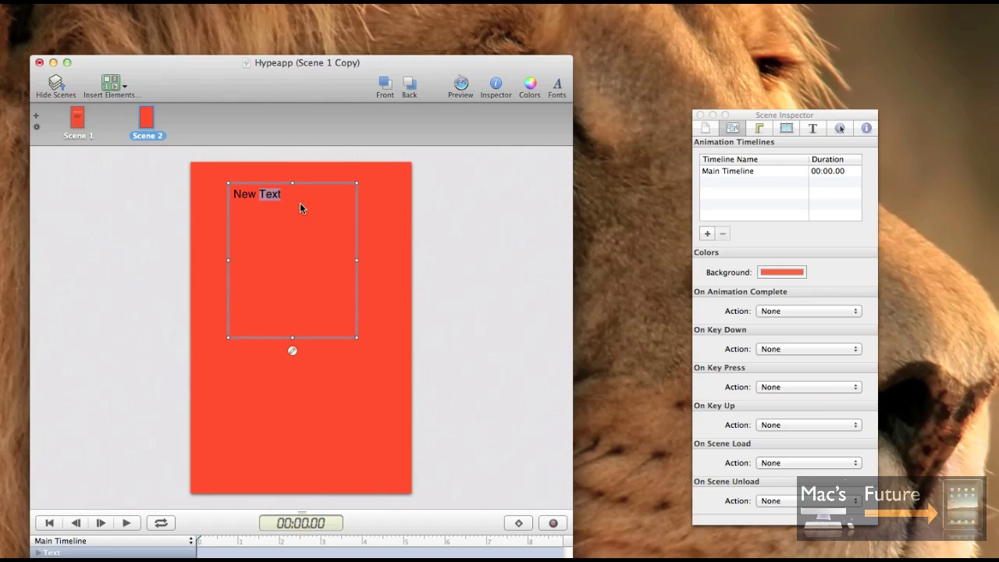
{"action": "left_click_drag", "start_coordinate": [291, 195], "coordinate": [229, 188]}
{"action": "type", "text": "Text"}
{"action": "key", "text": "BackSpace"}
{"action": "key", "text": "BackSpace"}
{"action": "key", "text": "BackSpace"}
{"action": "key", "text": "BackSpace"}
{"action": "type", "text": "This is a tutorial on how to use H"}
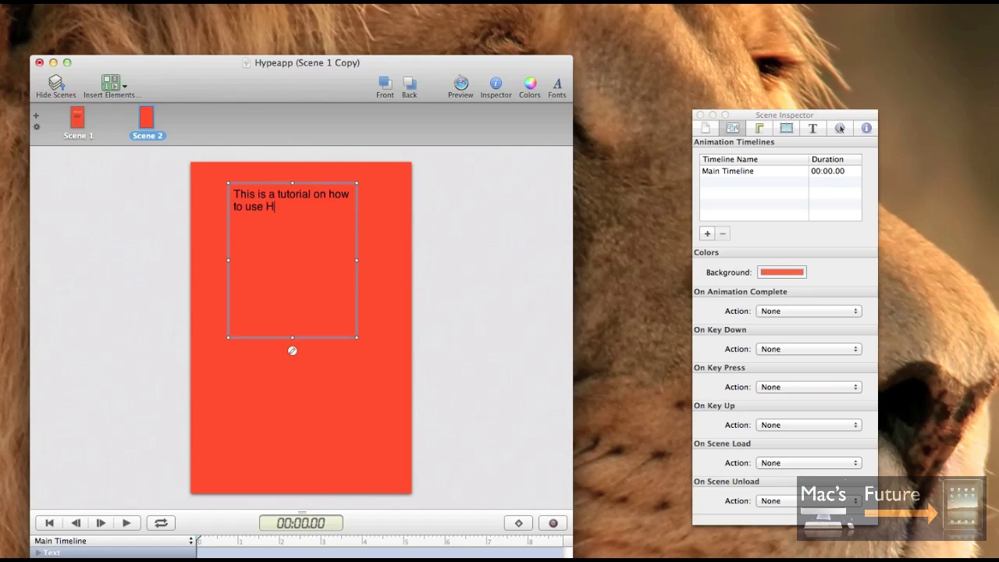
{"action": "type", "text": "ype to make an iOS app"}
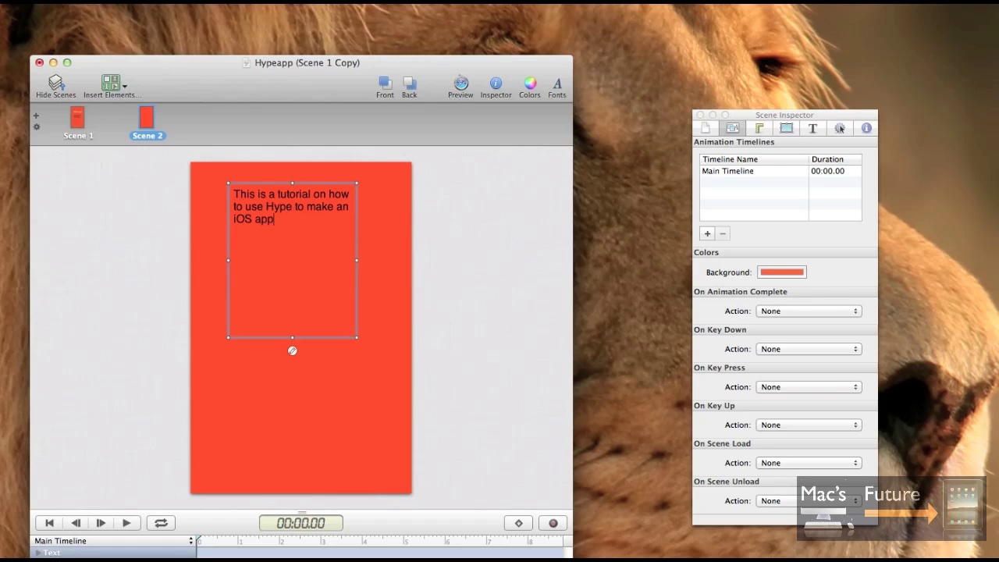
{"action": "key", "text": "BackSpace"}
{"action": "key", "text": "BackSpace"}
{"action": "type", "text": "pp using Phonegap and "}
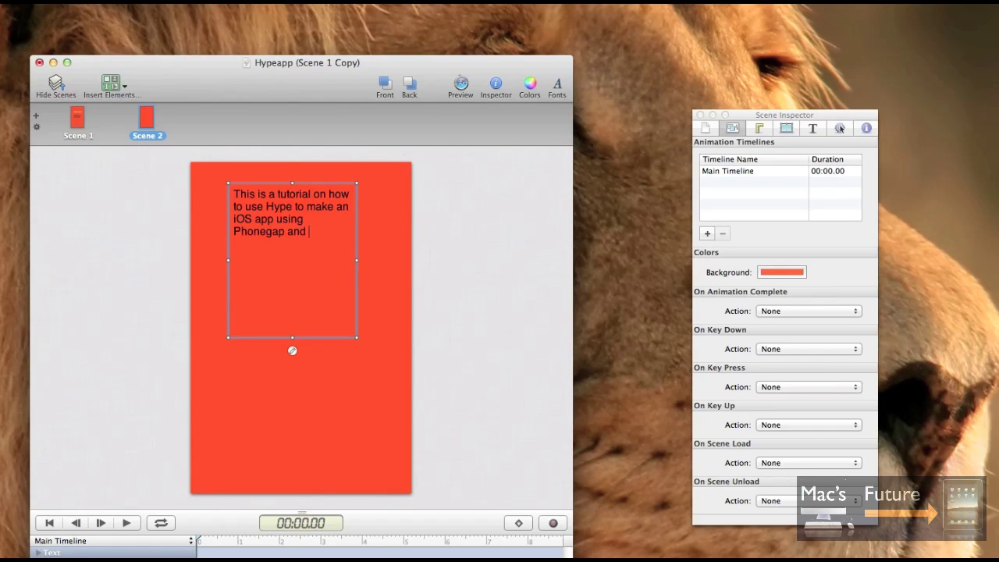
{"action": "type", "text": "Xcode on a Macintosh."}
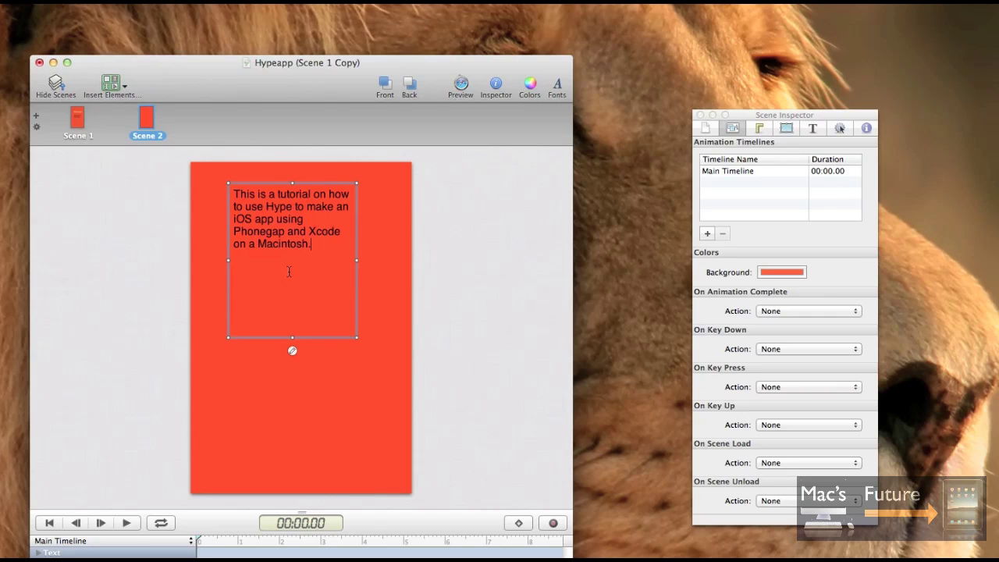
{"action": "left_click", "coordinate": [264, 389]}
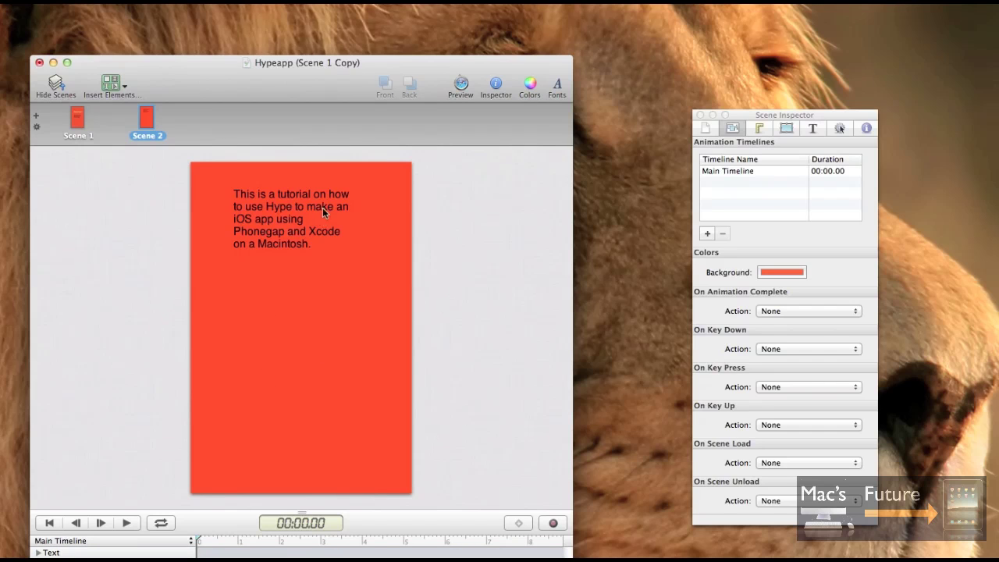
{"action": "left_click_drag", "start_coordinate": [277, 220], "coordinate": [286, 234]}
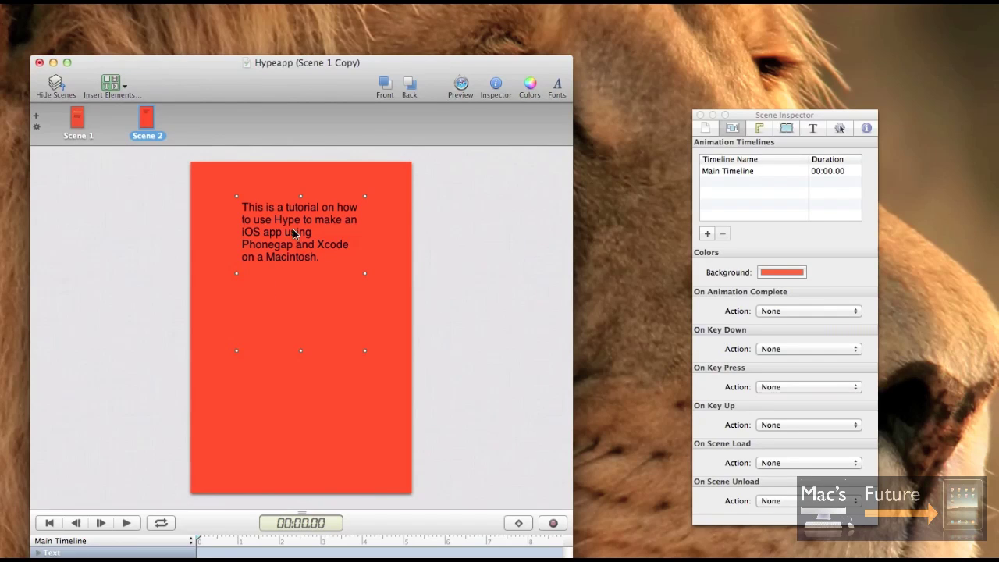
Add a button to Scene 1 below the MacsFuture's iPhone App text.
{"action": "left_click", "coordinate": [74, 119]}
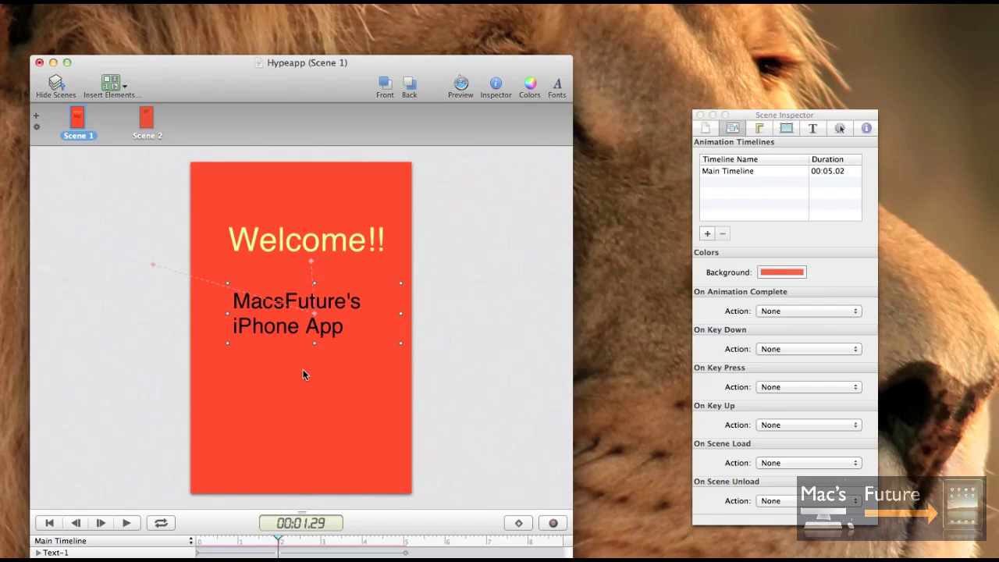
{"action": "left_click", "coordinate": [125, 85]}
{"action": "left_click", "coordinate": [130, 116]}
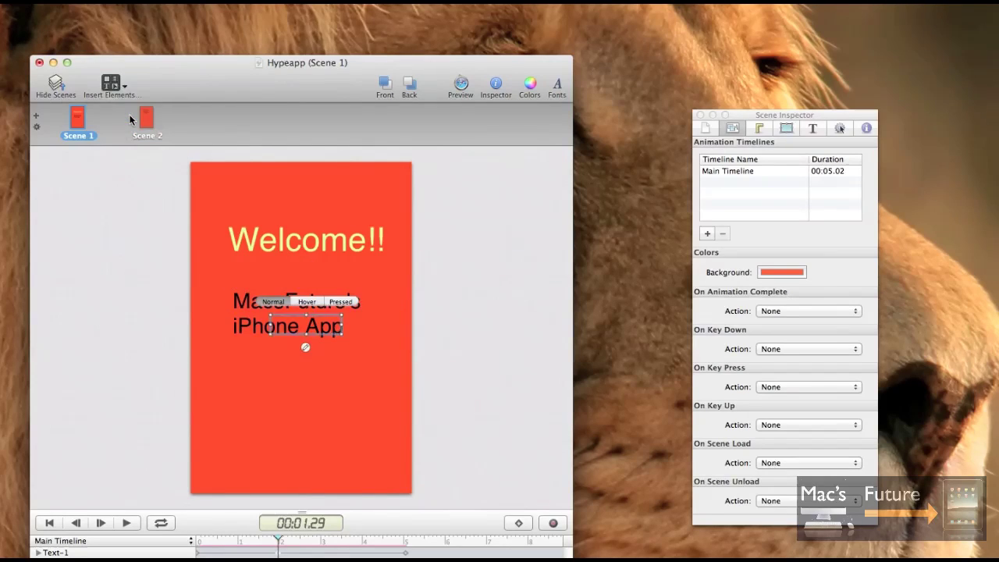
{"action": "left_click", "coordinate": [323, 361]}
{"action": "left_click_drag", "start_coordinate": [311, 331], "coordinate": [288, 399]}
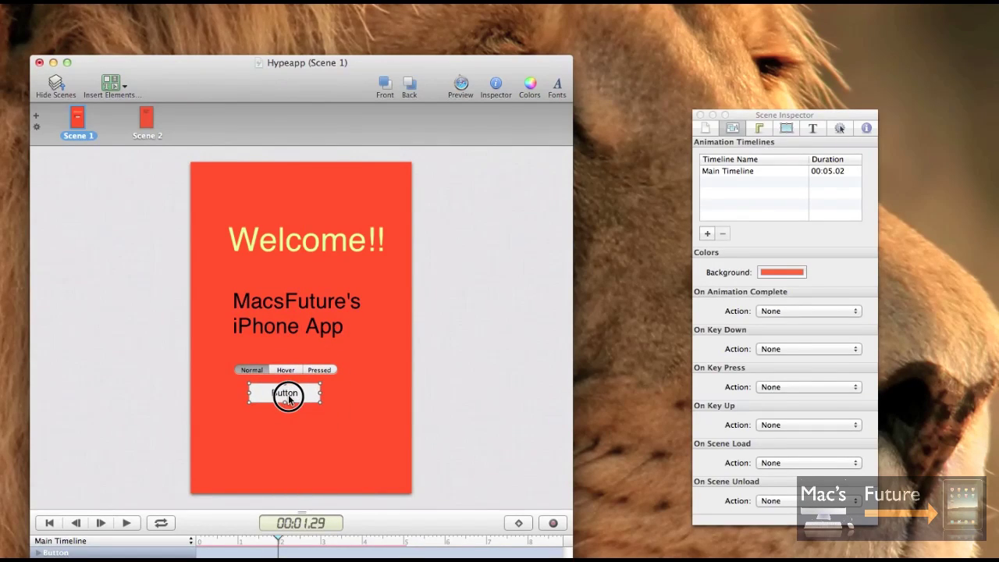
Label the button 'Go to 1st page', centre it, and shift the Inspector left.
{"action": "double_click", "coordinate": [296, 397]}
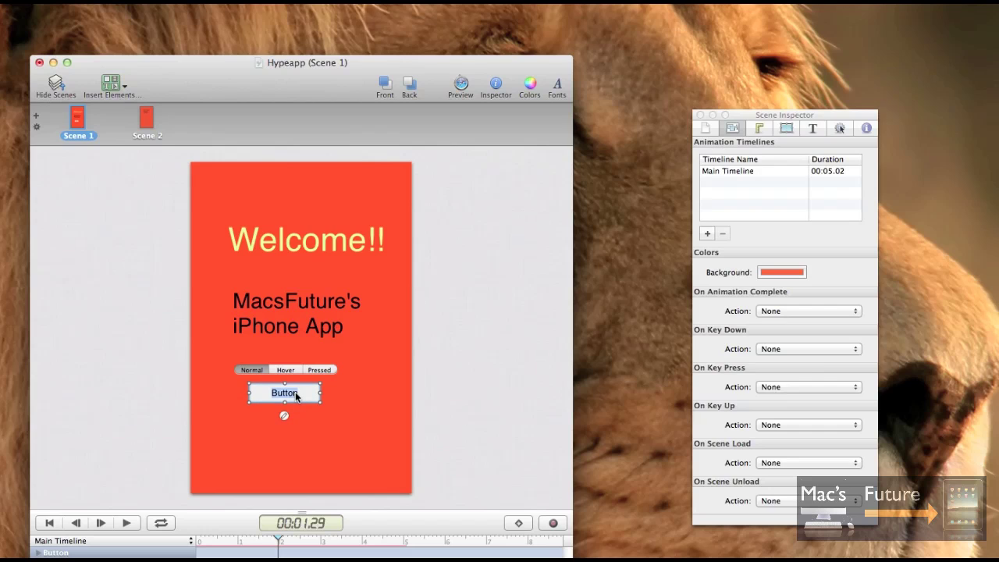
{"action": "type", "text": "Go to 1st page"}
{"action": "left_click", "coordinate": [337, 422]}
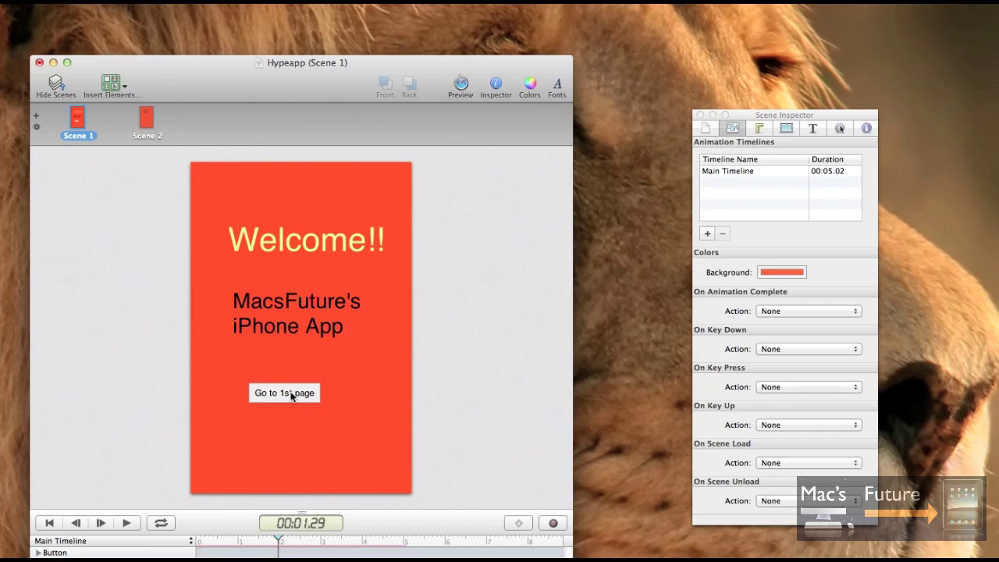
{"action": "left_click_drag", "start_coordinate": [288, 393], "coordinate": [310, 398]}
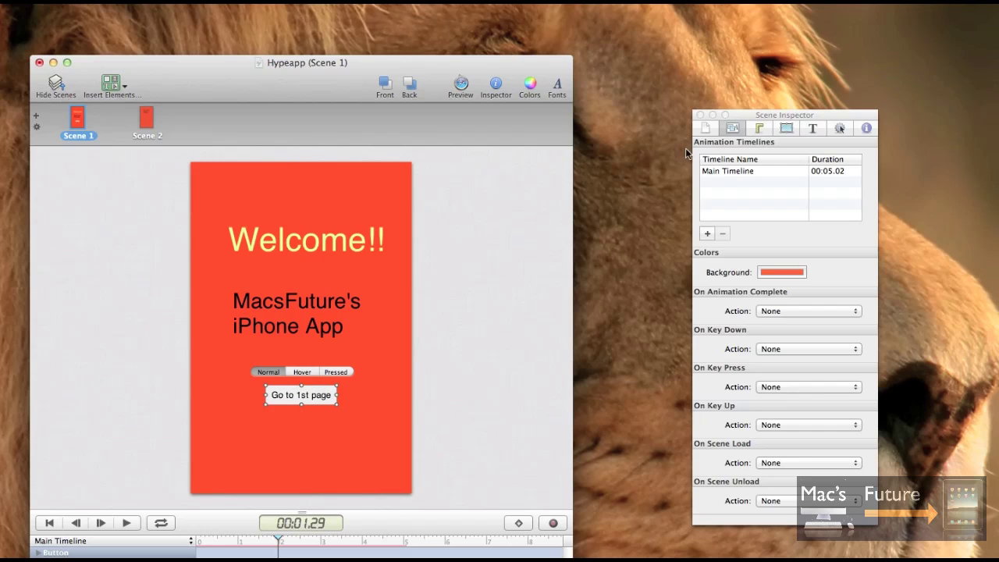
{"action": "left_click_drag", "start_coordinate": [786, 117], "coordinate": [686, 112]}
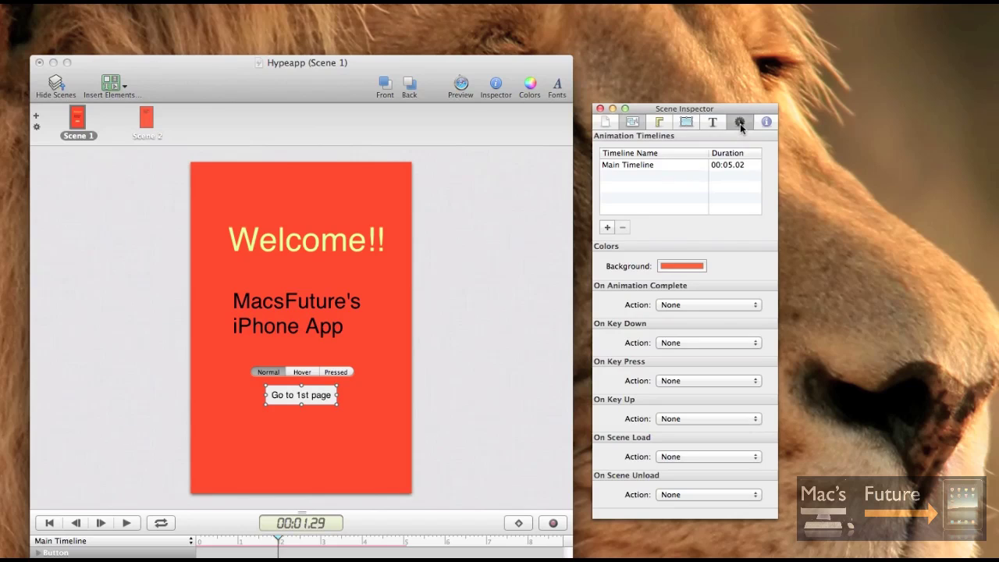
Set the button's On Mouse Click to Jump to Scene 2 with a Push (Left to Right) transition.
{"action": "left_click", "coordinate": [740, 123]}
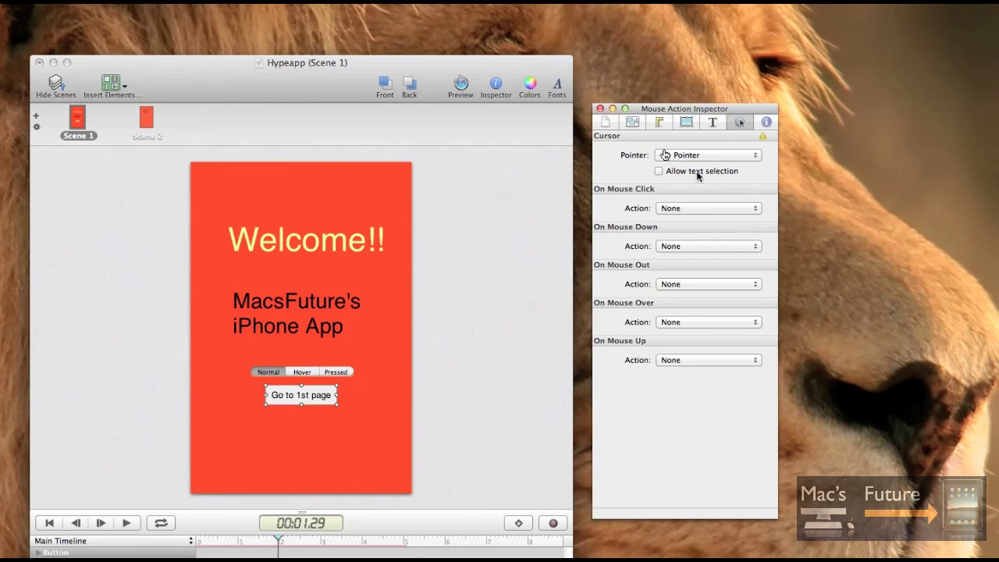
{"action": "left_click", "coordinate": [685, 208]}
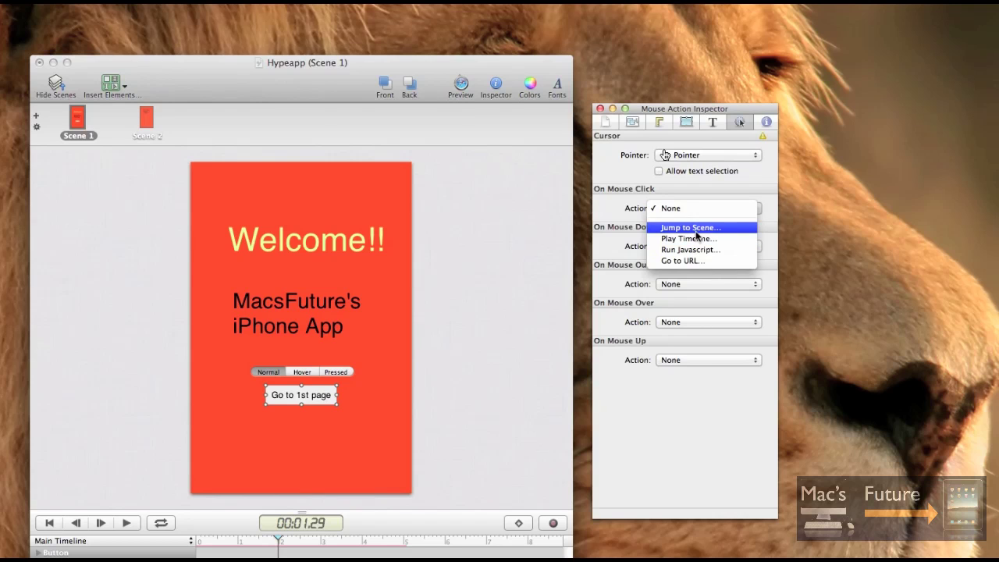
{"action": "left_click", "coordinate": [696, 228]}
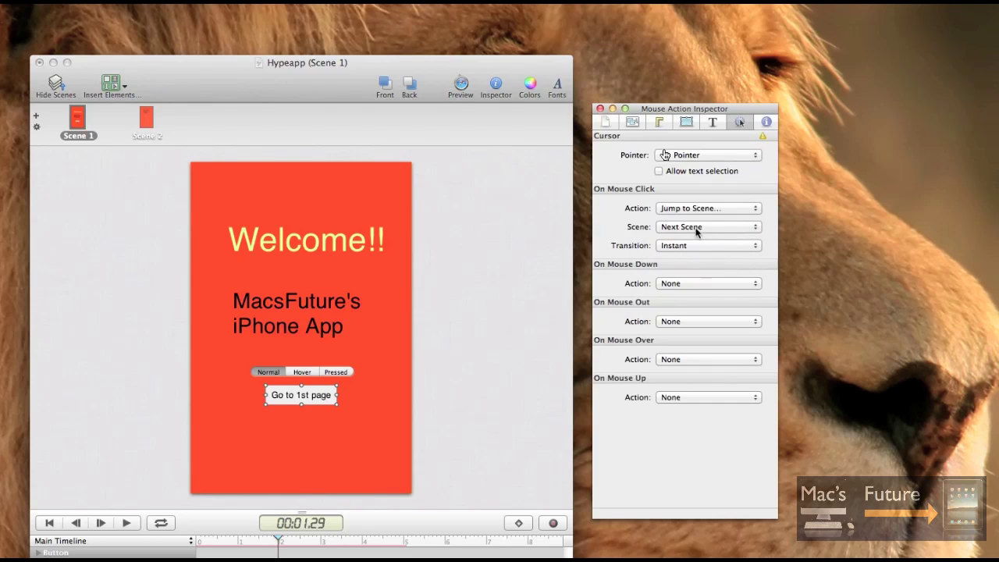
{"action": "left_click", "coordinate": [697, 227]}
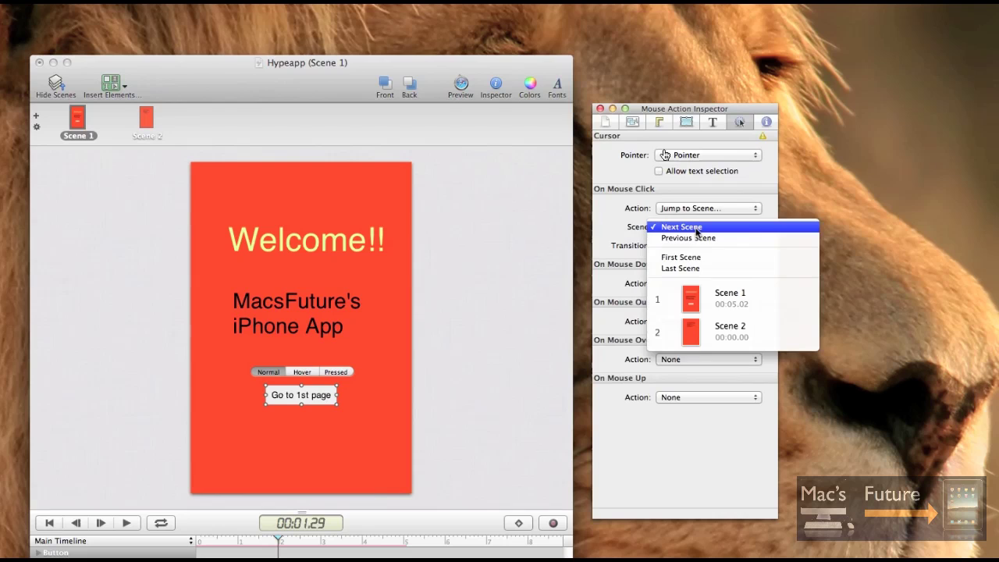
{"action": "left_click", "coordinate": [703, 341]}
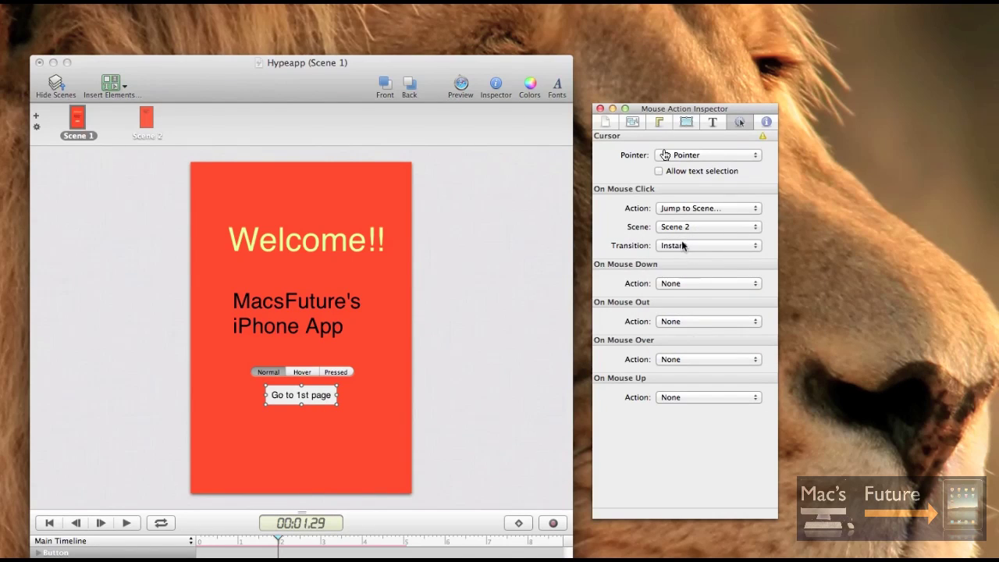
{"action": "left_click", "coordinate": [681, 246]}
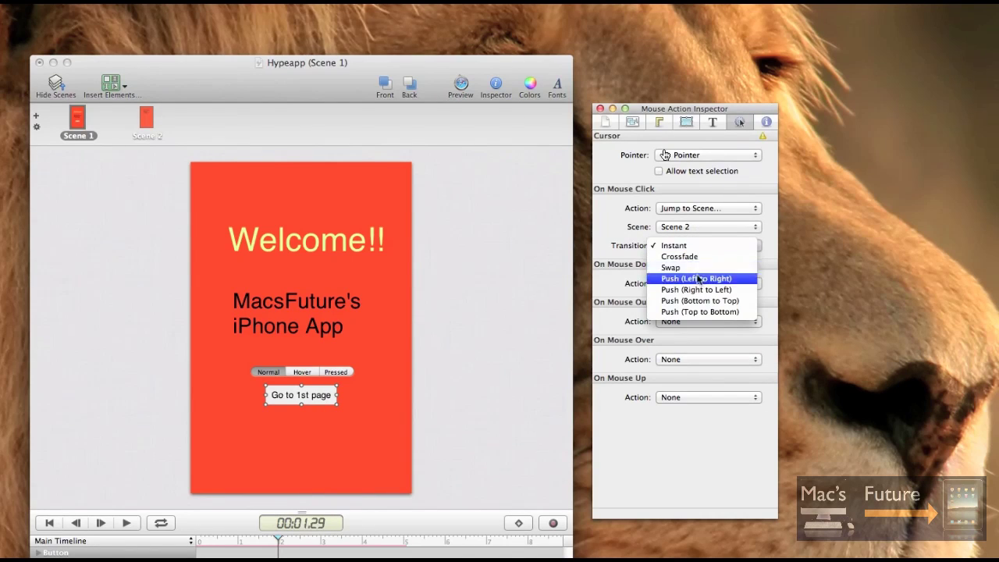
{"action": "left_click", "coordinate": [693, 279]}
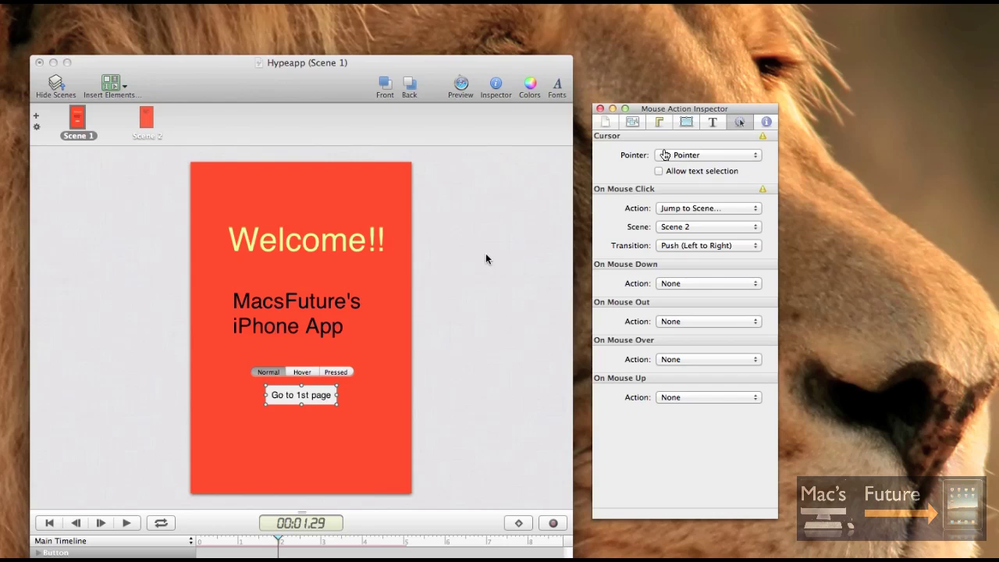
Preview in Safari and click Go to 1st page to test the slide to Scene 2.
{"action": "left_click", "coordinate": [460, 89]}
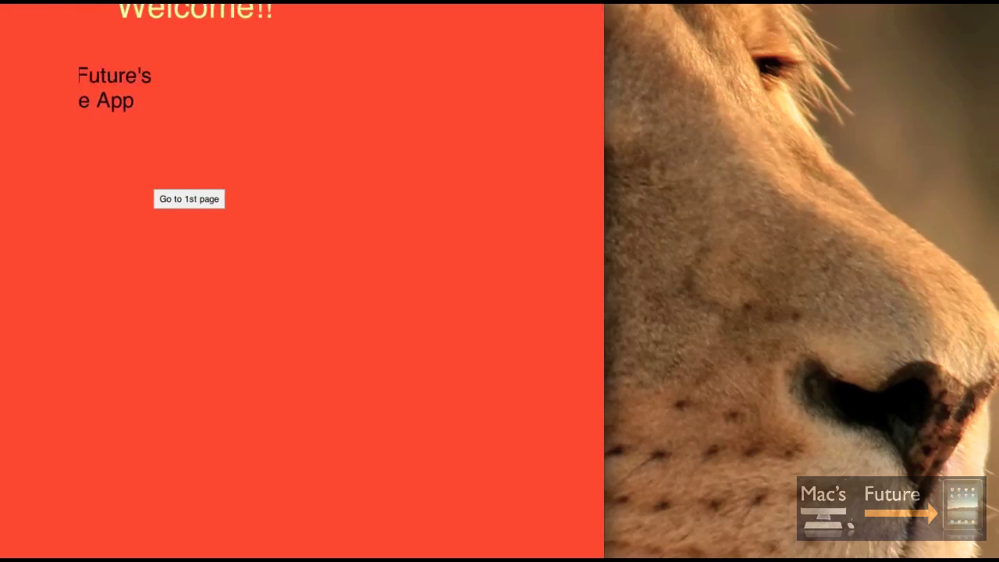
{"action": "mouse_move", "coordinate": [392, 31]}
{"action": "left_mouse_down"}
{"action": "mouse_move", "coordinate": [401, 50]}
{"action": "mouse_move", "coordinate": [401, 23]}
{"action": "left_mouse_up"}
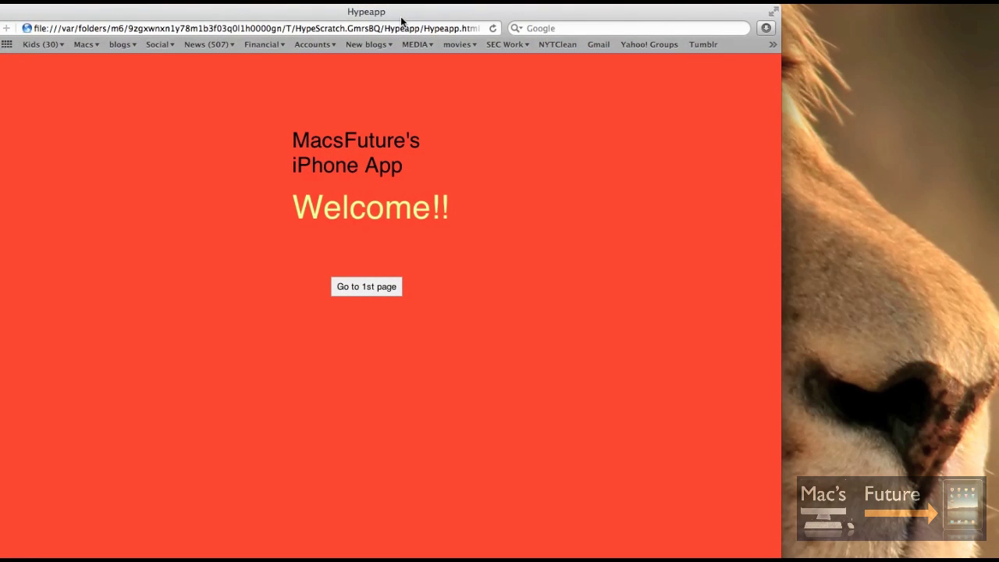
{"action": "left_click", "coordinate": [368, 288]}
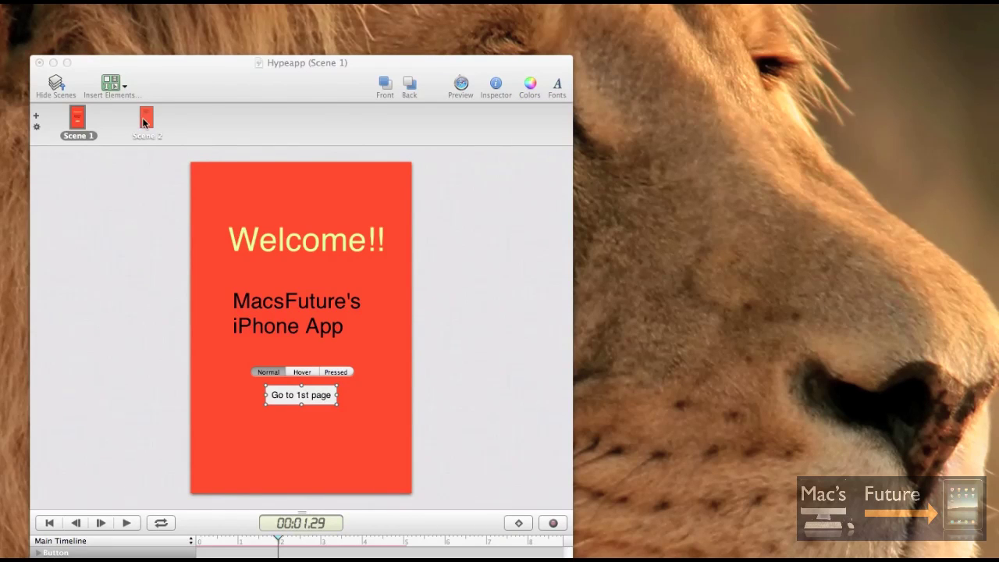
Duplicate Scene 2, name the copy 'Scene 3', and reselect Scene 2.
{"action": "left_click", "coordinate": [144, 122]}
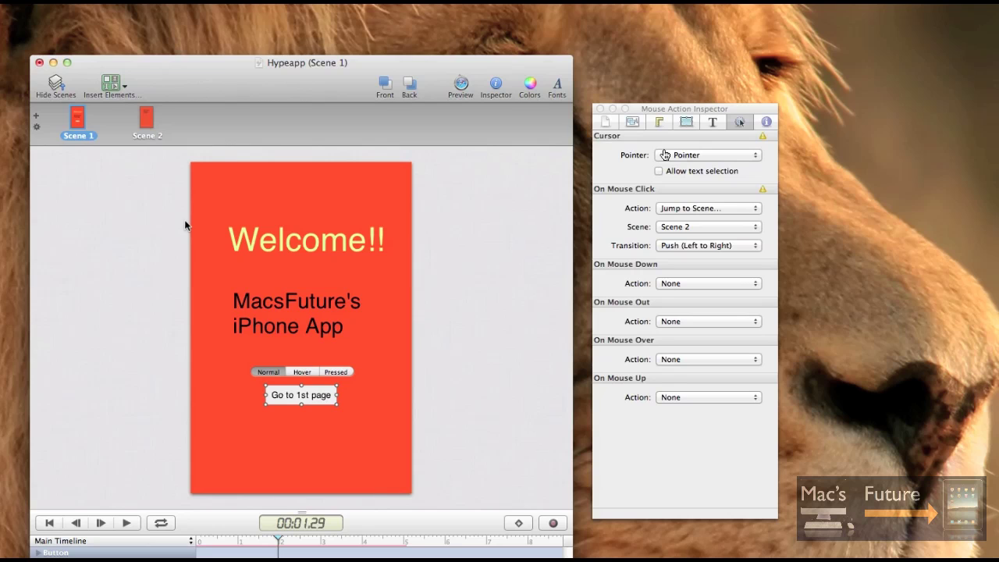
{"action": "left_click", "coordinate": [145, 121]}
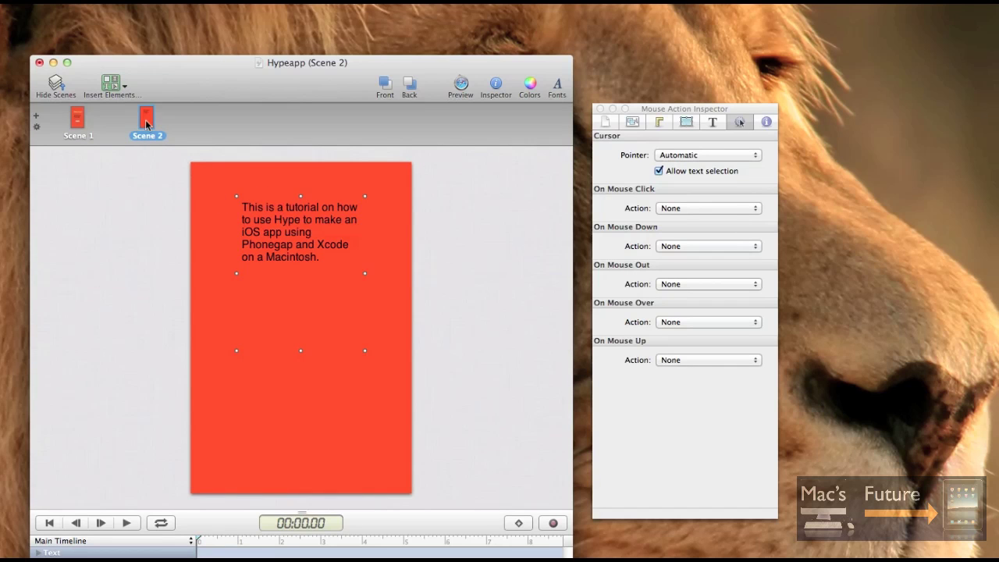
{"action": "left_click", "coordinate": [36, 127]}
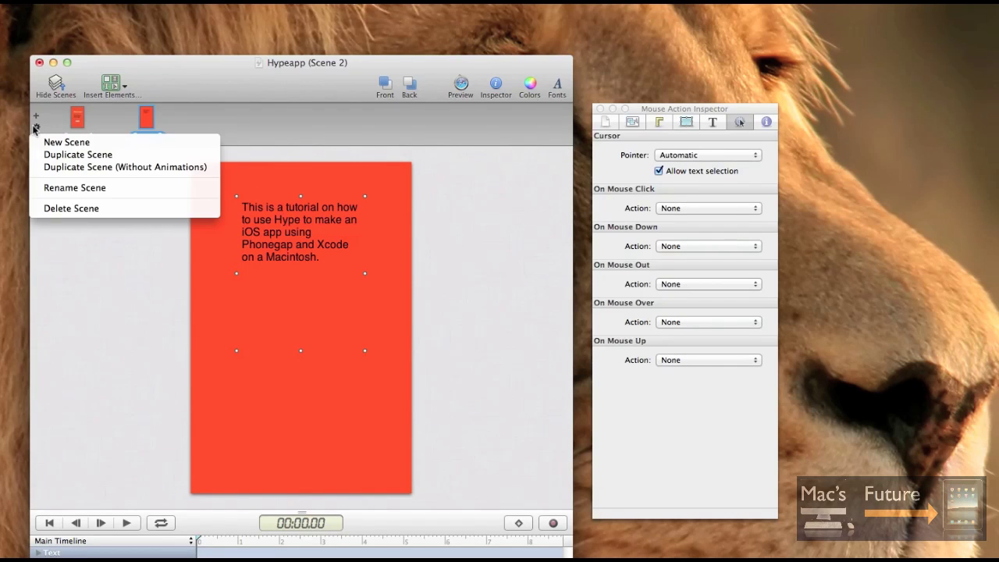
{"action": "left_click", "coordinate": [74, 154]}
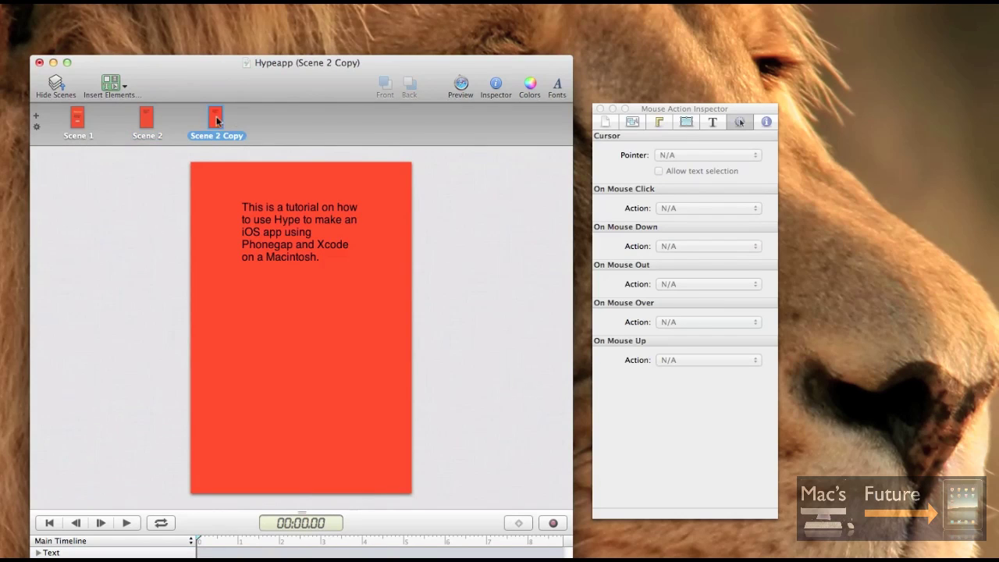
{"action": "double_click", "coordinate": [210, 135]}
{"action": "type", "text": "Scene 3"}
{"action": "left_click", "coordinate": [361, 228]}
{"action": "left_click", "coordinate": [154, 124]}
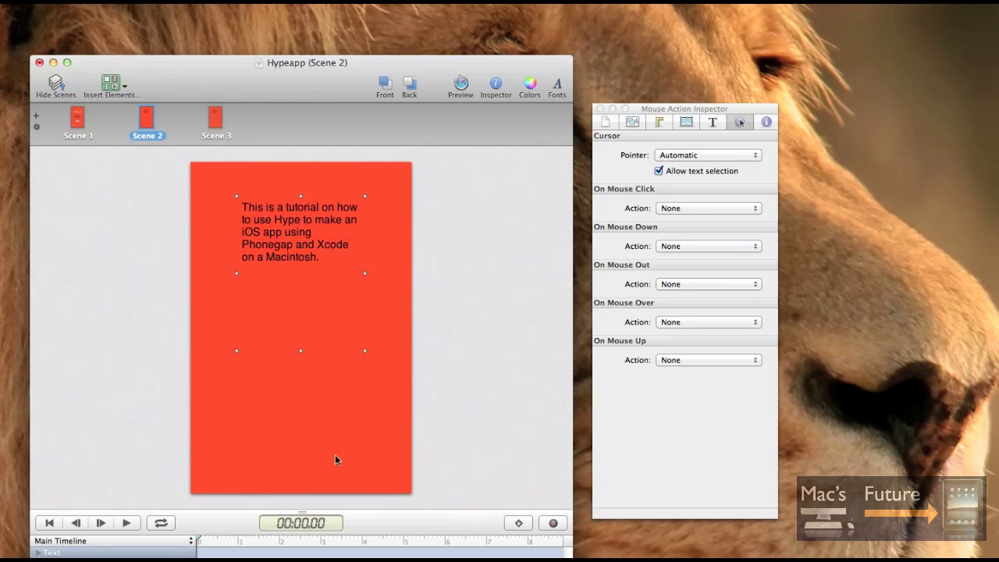
Record a 2-second animation sliding the tutorial text in from off-stage left, then play it.
{"action": "left_click", "coordinate": [552, 524]}
{"action": "left_click_drag", "start_coordinate": [197, 541], "coordinate": [281, 540]}
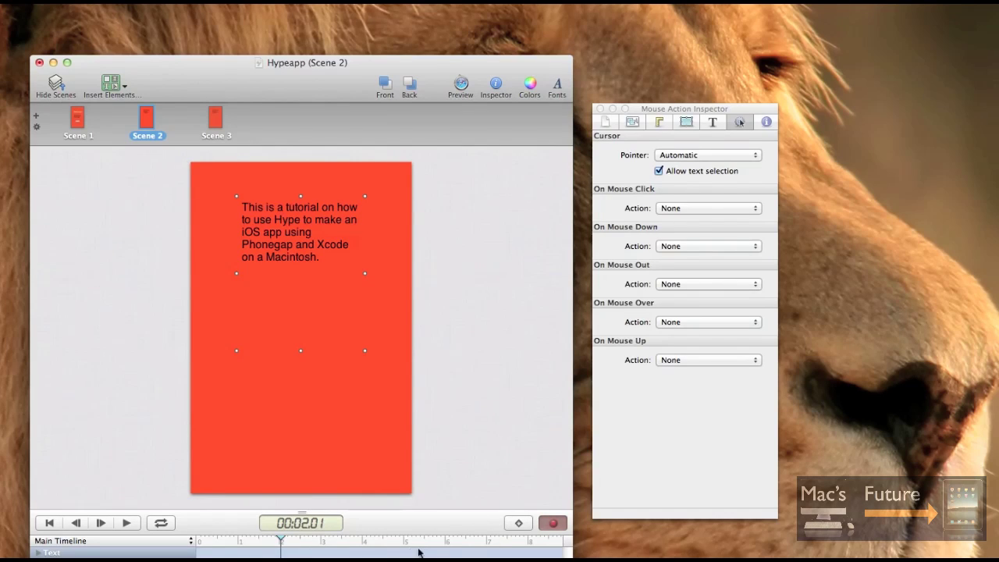
{"action": "left_click", "coordinate": [520, 525]}
{"action": "left_click_drag", "start_coordinate": [280, 540], "coordinate": [190, 542]}
{"action": "left_click", "coordinate": [290, 252]}
{"action": "left_click_drag", "start_coordinate": [266, 230], "coordinate": [125, 250]}
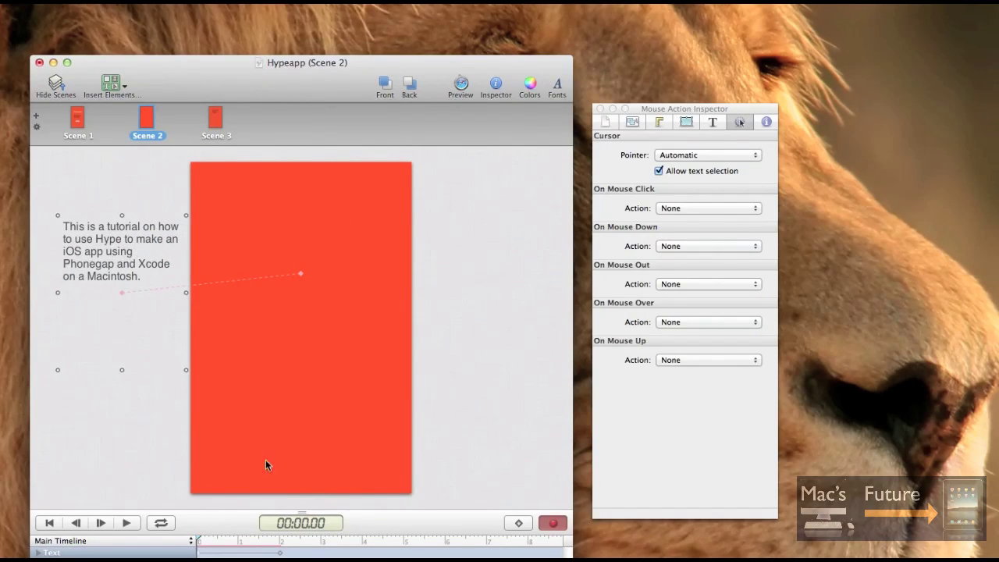
{"action": "left_click", "coordinate": [120, 525]}
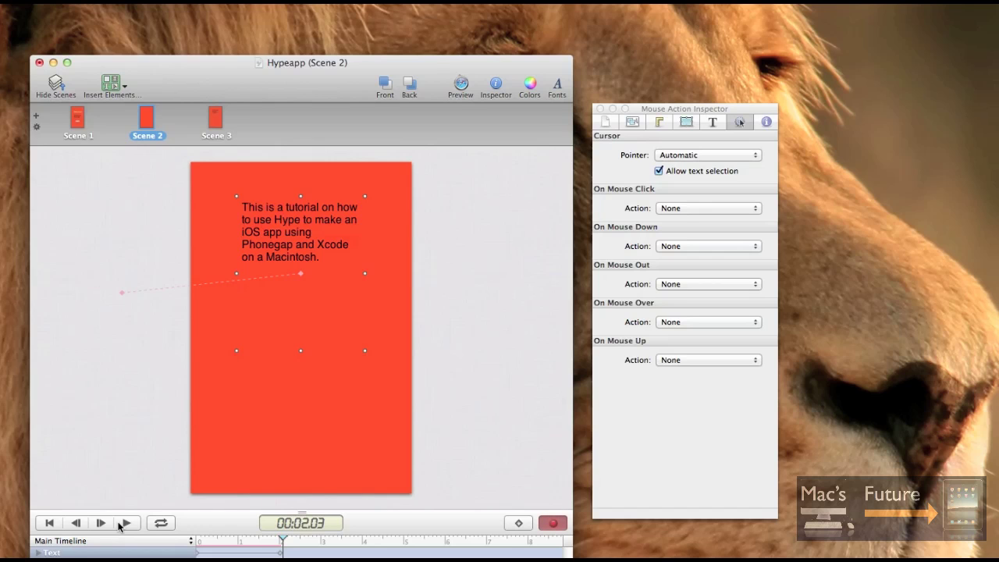
Add a button to Scene 2 below the tutorial text.
{"action": "left_click", "coordinate": [122, 87]}
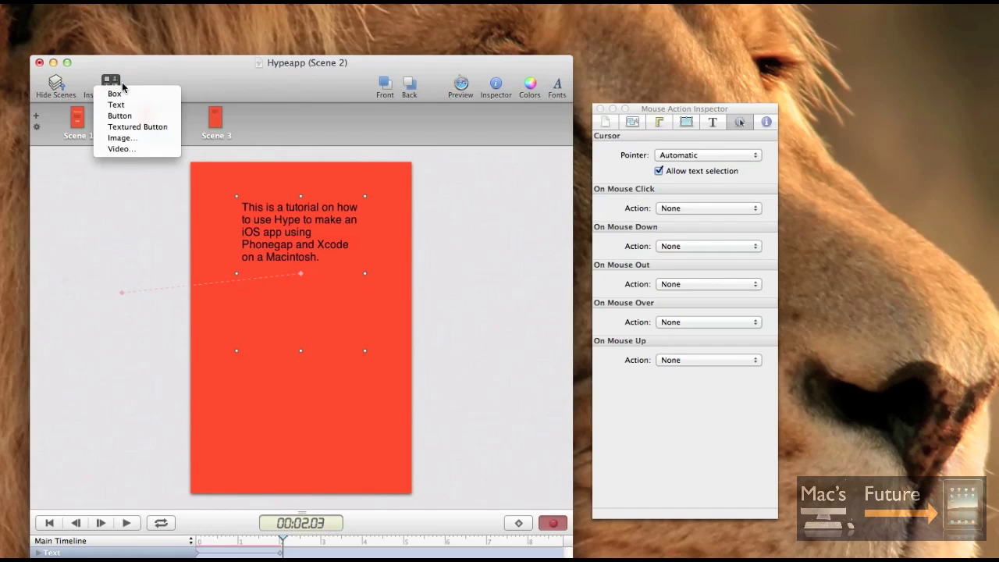
{"action": "left_click", "coordinate": [137, 118]}
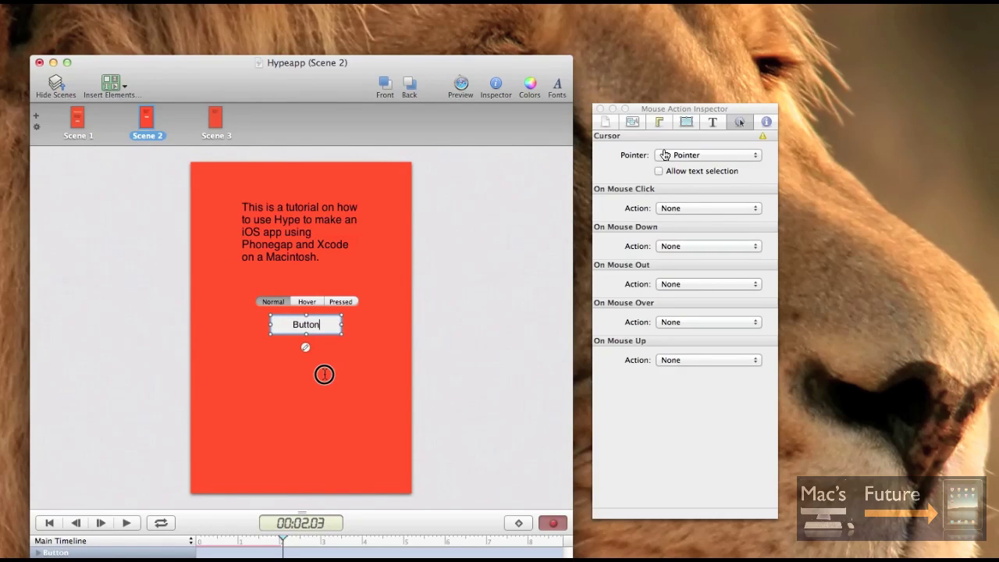
{"action": "left_click", "coordinate": [355, 380]}
{"action": "left_click_drag", "start_coordinate": [320, 330], "coordinate": [319, 384]}
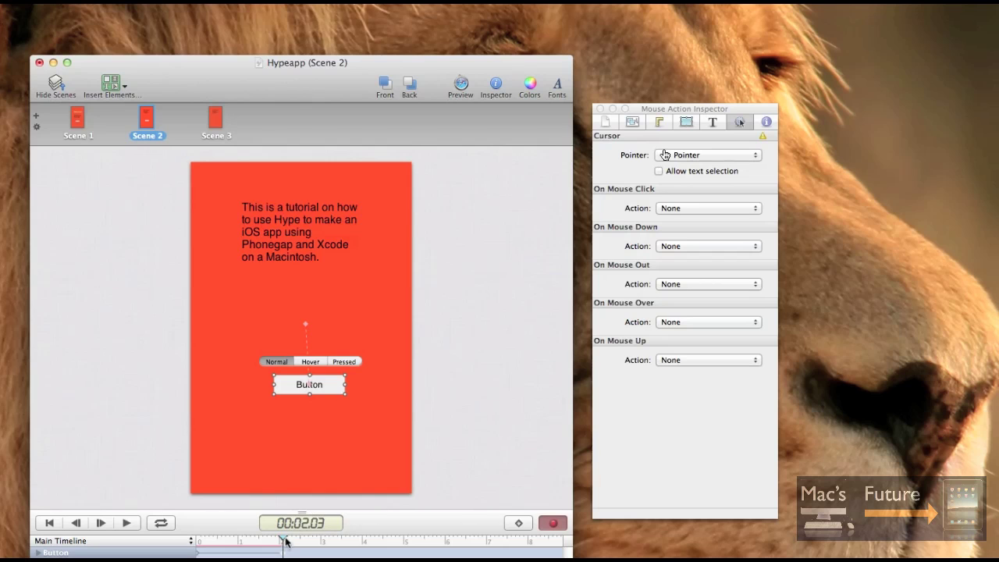
At time 0 move the button off the left edge so it slides in, then play.
{"action": "left_click_drag", "start_coordinate": [283, 538], "coordinate": [192, 537]}
{"action": "left_click", "coordinate": [307, 327]}
{"action": "left_click_drag", "start_coordinate": [307, 329], "coordinate": [123, 382]}
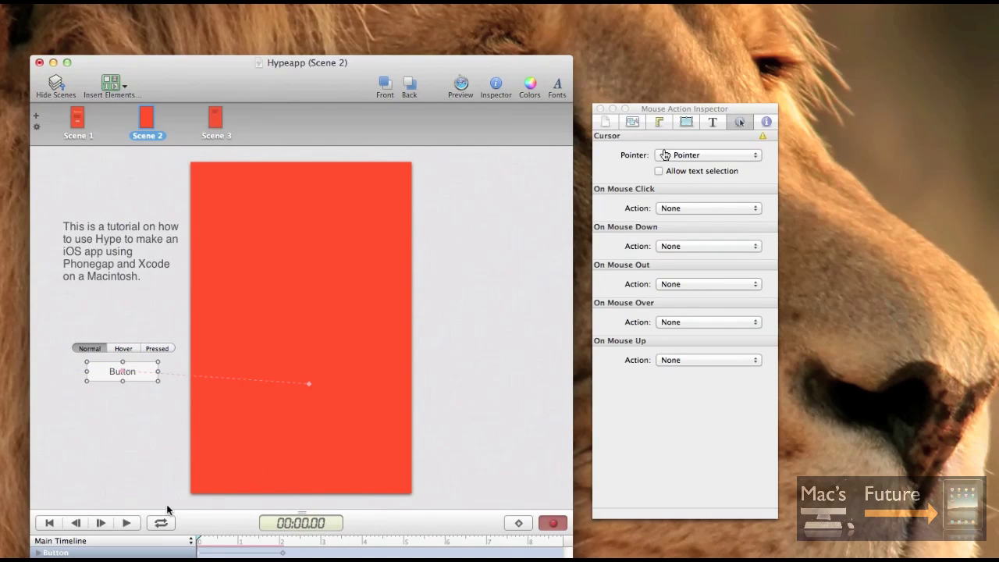
{"action": "left_click", "coordinate": [125, 523]}
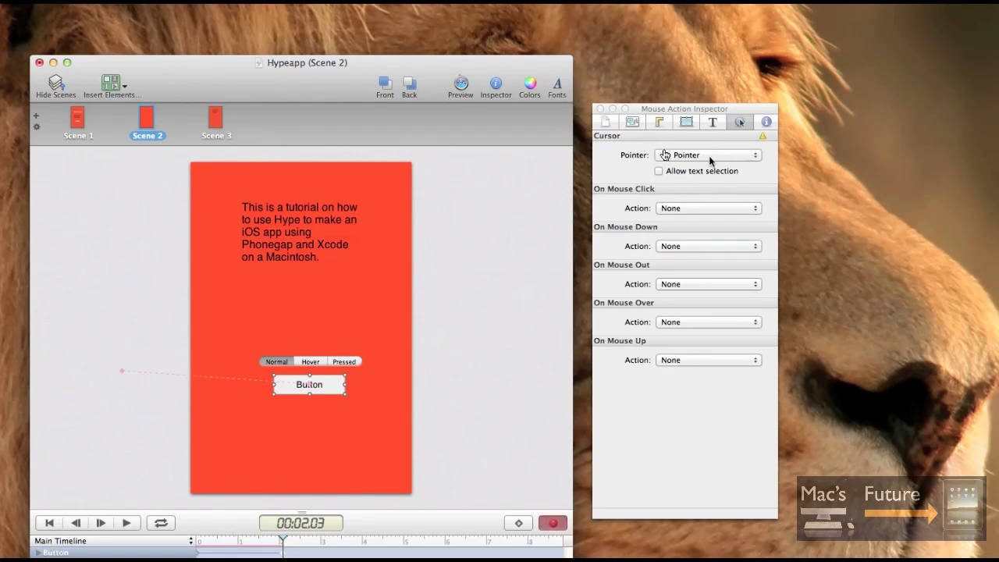
Set the Scene 2 button's click action to Jump to Scene, targeting Scene 3.
{"action": "left_click", "coordinate": [698, 208]}
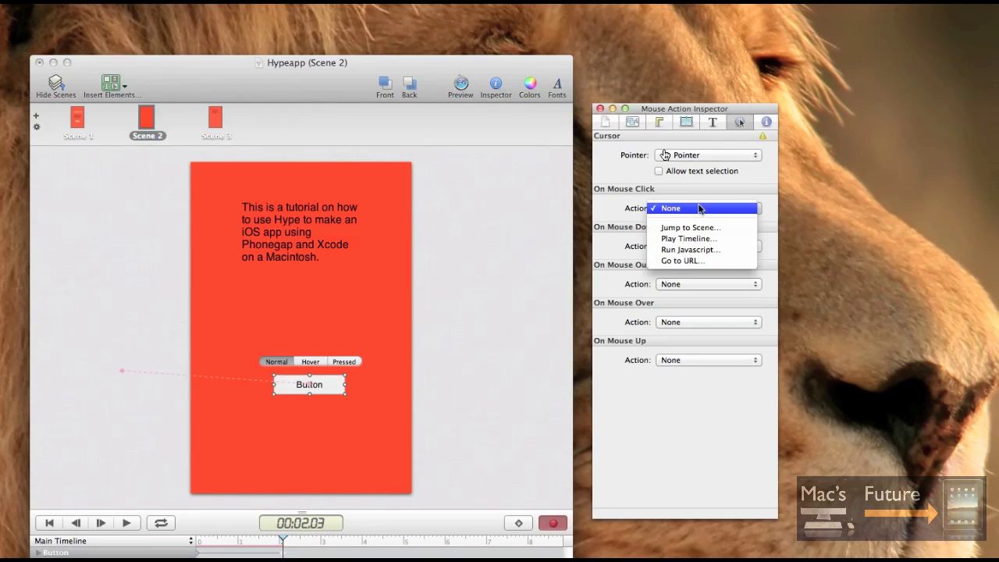
{"action": "left_click", "coordinate": [696, 227]}
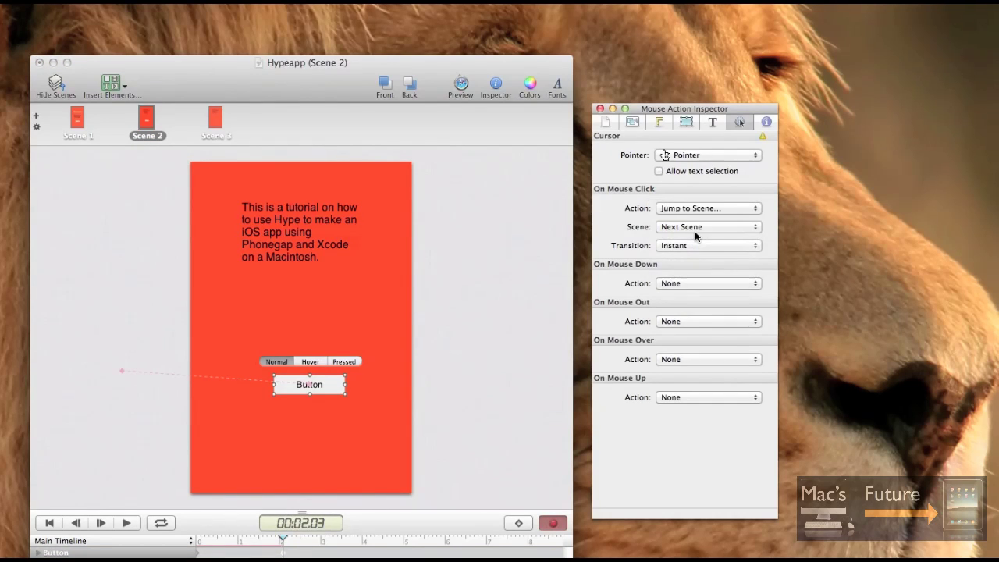
{"action": "left_click", "coordinate": [701, 227]}
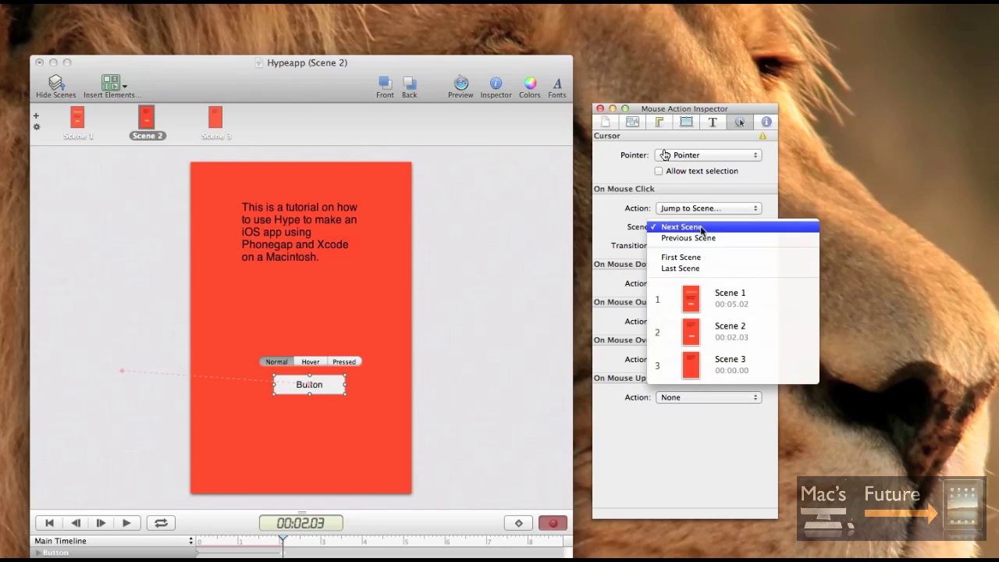
{"action": "left_click", "coordinate": [702, 361]}
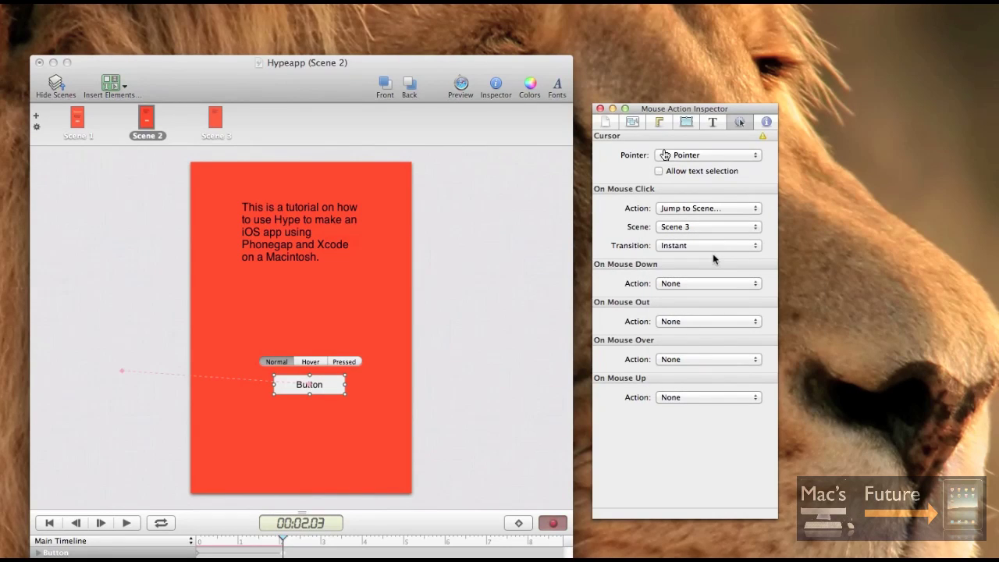
Choose the Push (Right to Left) transition, then switch to Scene 3.
{"action": "left_click", "coordinate": [692, 244]}
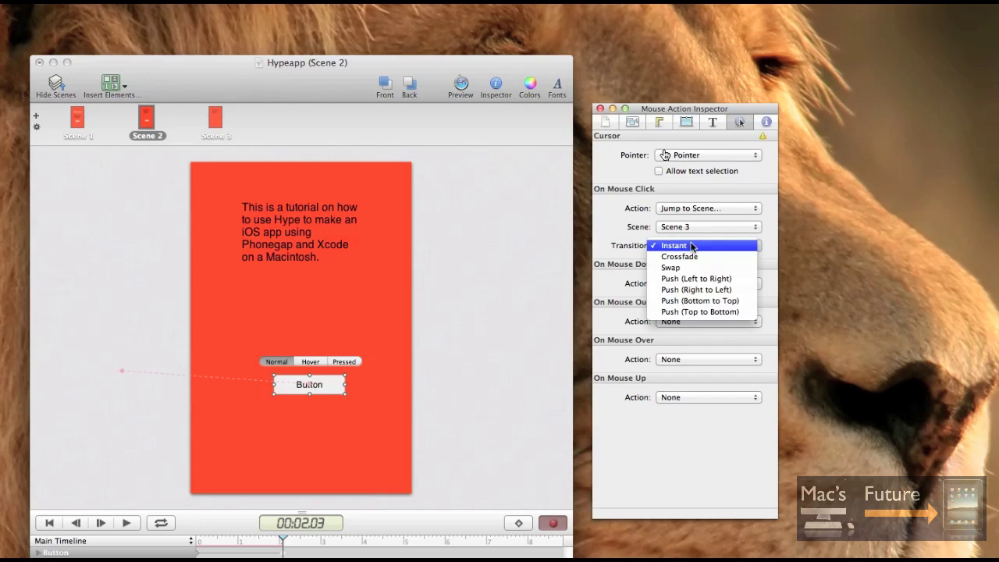
{"action": "left_click", "coordinate": [701, 289]}
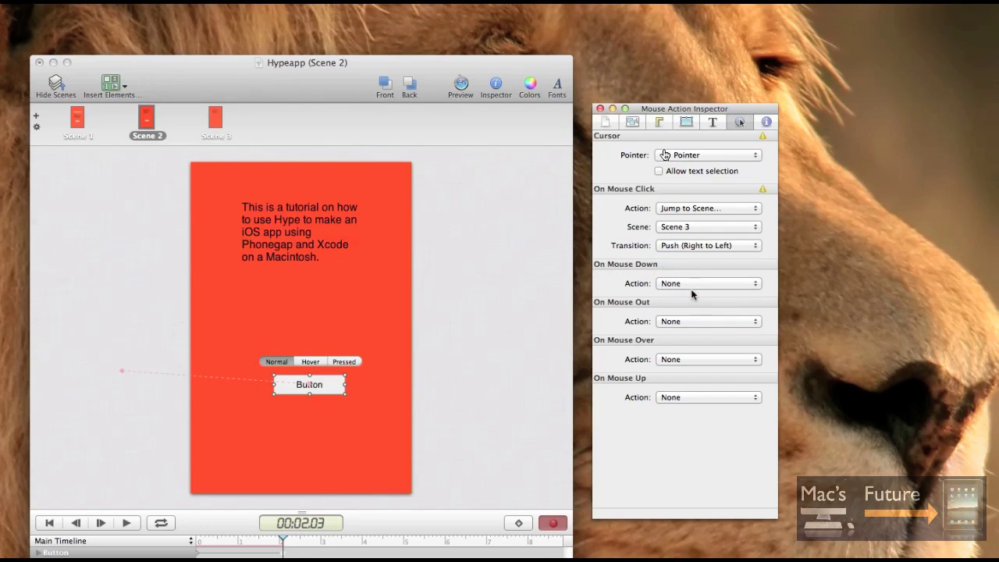
{"action": "left_click", "coordinate": [217, 119]}
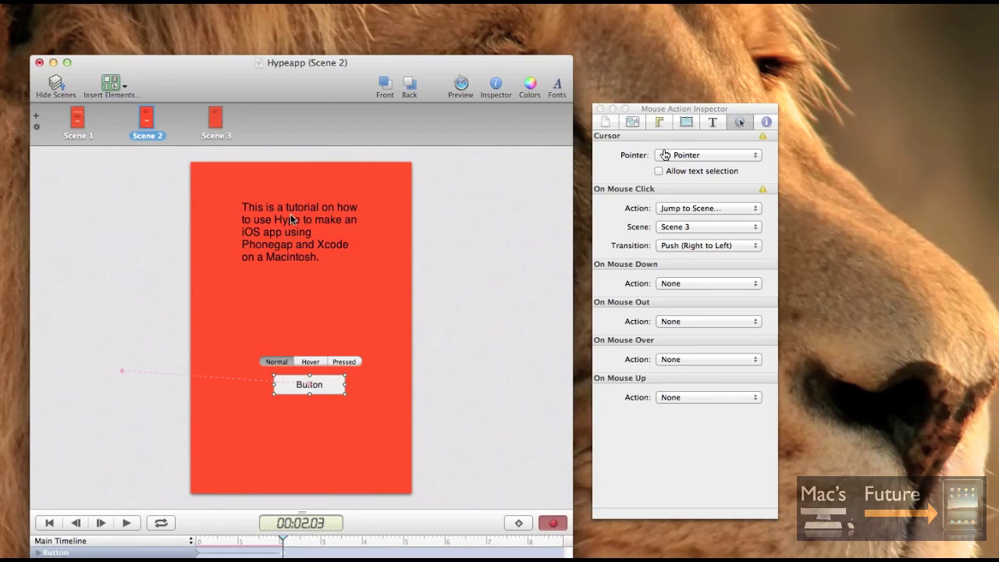
{"action": "left_click", "coordinate": [217, 125]}
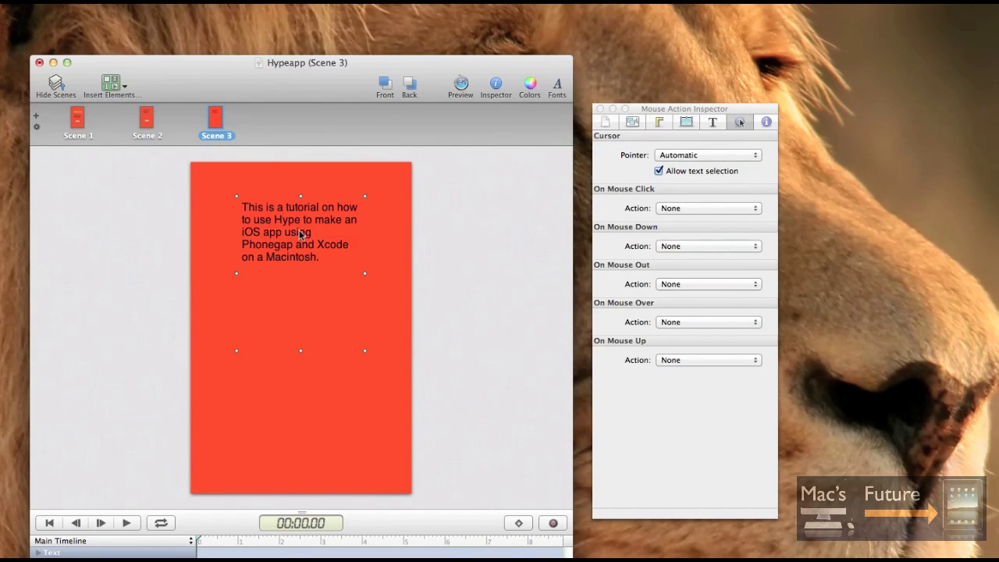
Replace Scene 3's paragraph with the closing message ending 'creating a simple iOS app for the iPhone and IPad.'.
{"action": "double_click", "coordinate": [332, 236]}
{"action": "left_click", "coordinate": [336, 259]}
{"action": "left_click_drag", "start_coordinate": [336, 259], "coordinate": [238, 196]}
{"action": "type", "text": "T"}
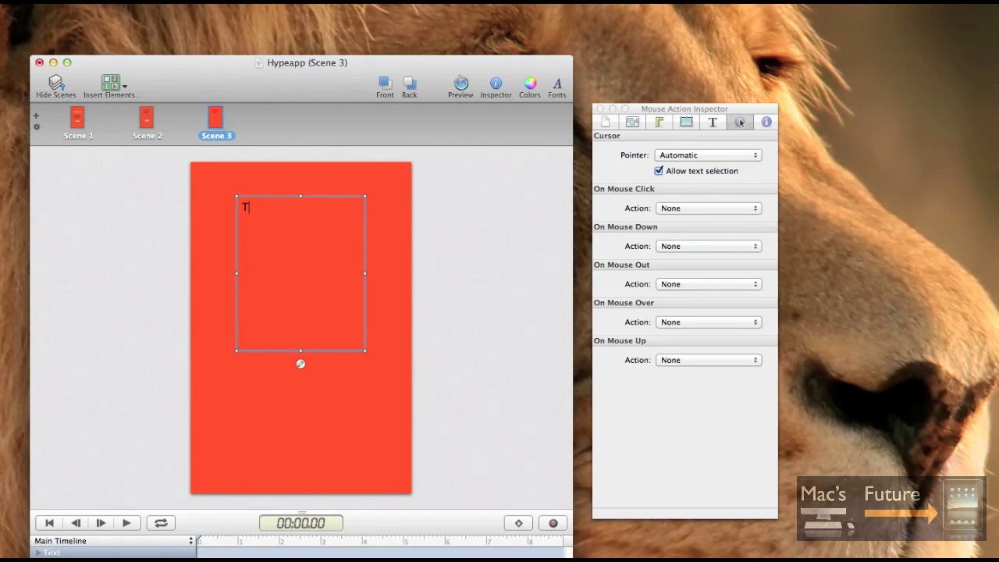
{"action": "type", "text": "his concludes the demonstration that I can get a Hype "}
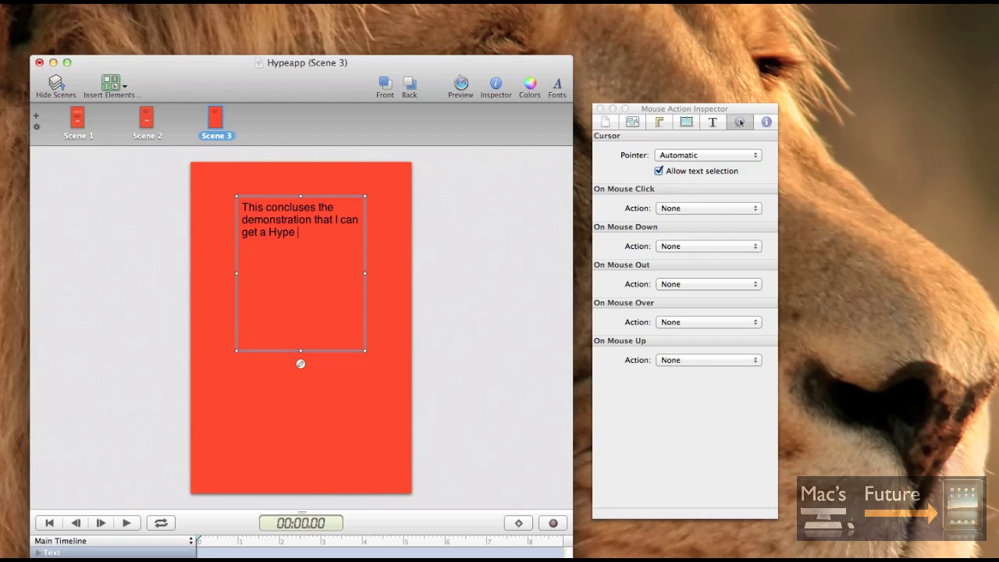
{"action": "type", "text": "HTML"}
{"action": "type", "text": "5 anima"}
{"action": "type", "text": "tion pro"}
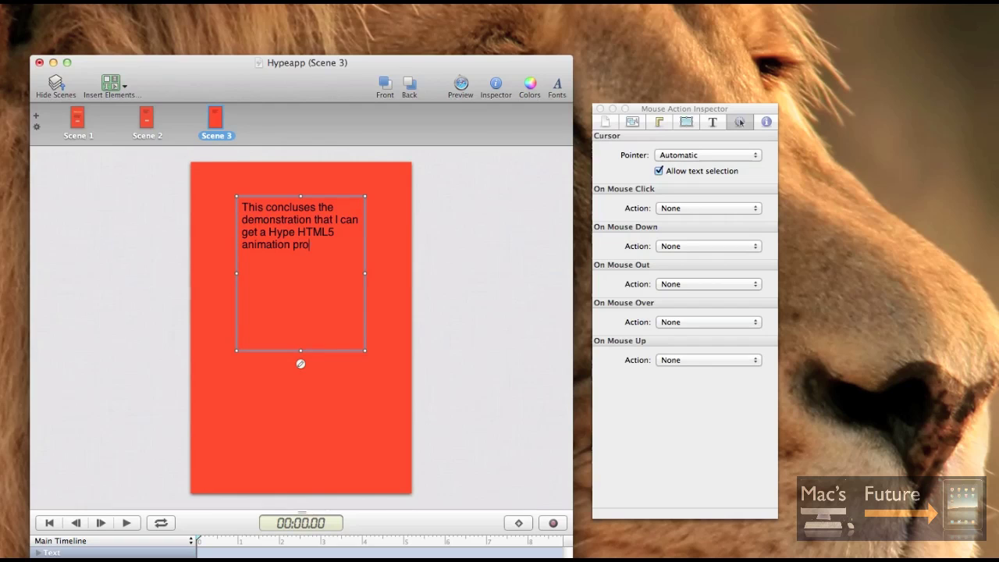
{"action": "type", "text": "ject into Xcode th"}
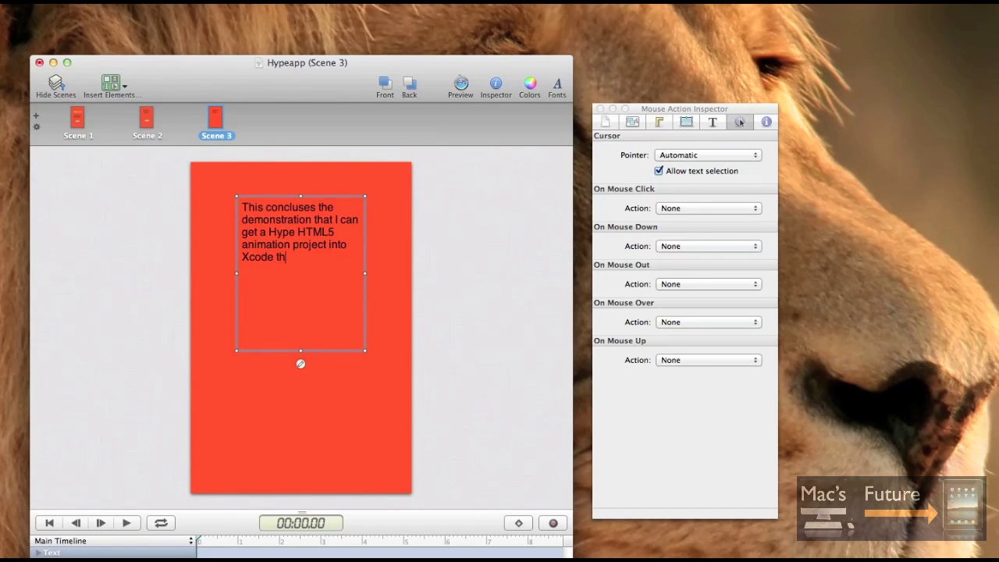
{"action": "type", "text": "rough PhoneGap."}
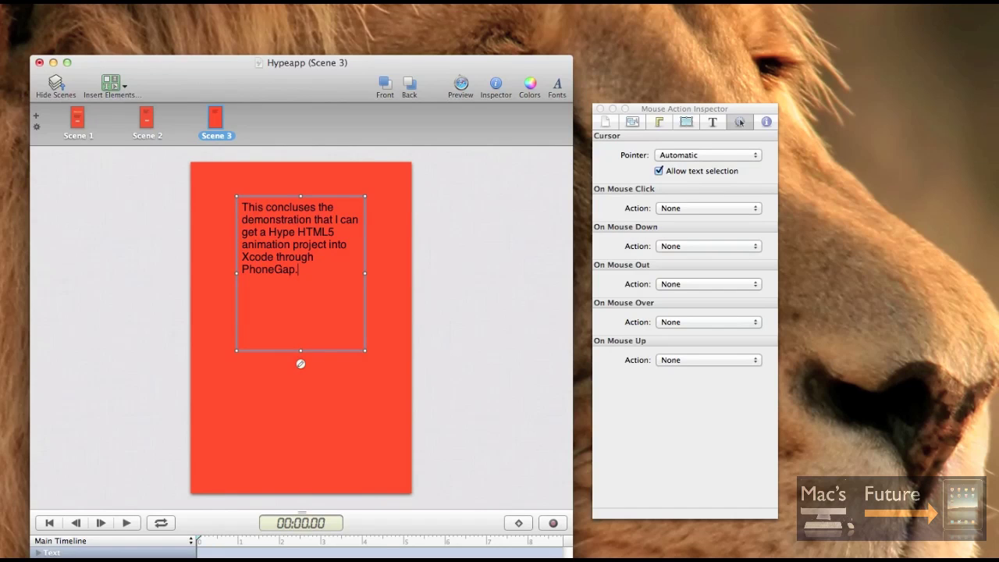
{"action": "type", "text": "  Thus, g"}
{"action": "key", "text": "BackSpace"}
{"action": "type", "text": "creating a simple iOS "}
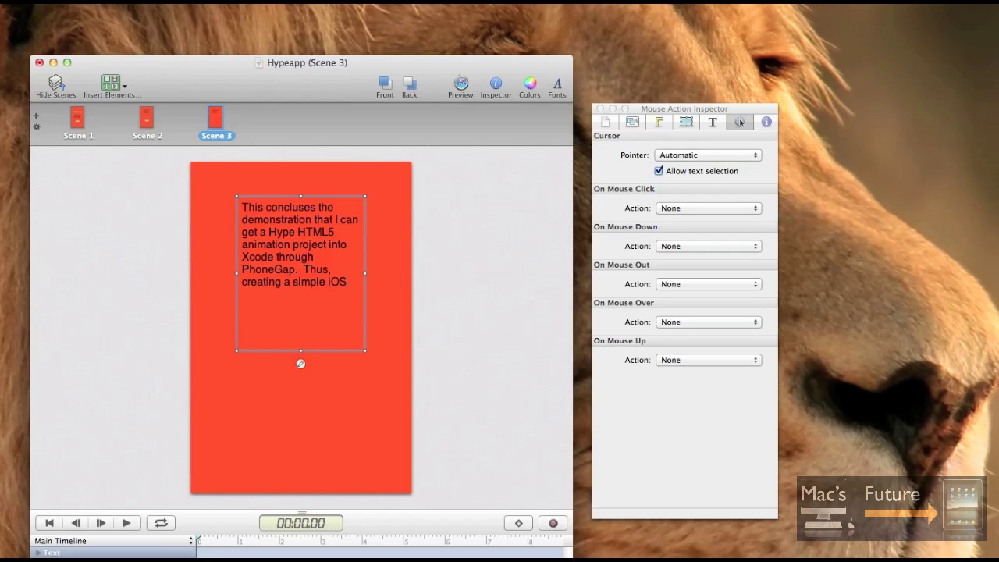
{"action": "type", "text": "app for the iPhone and "}
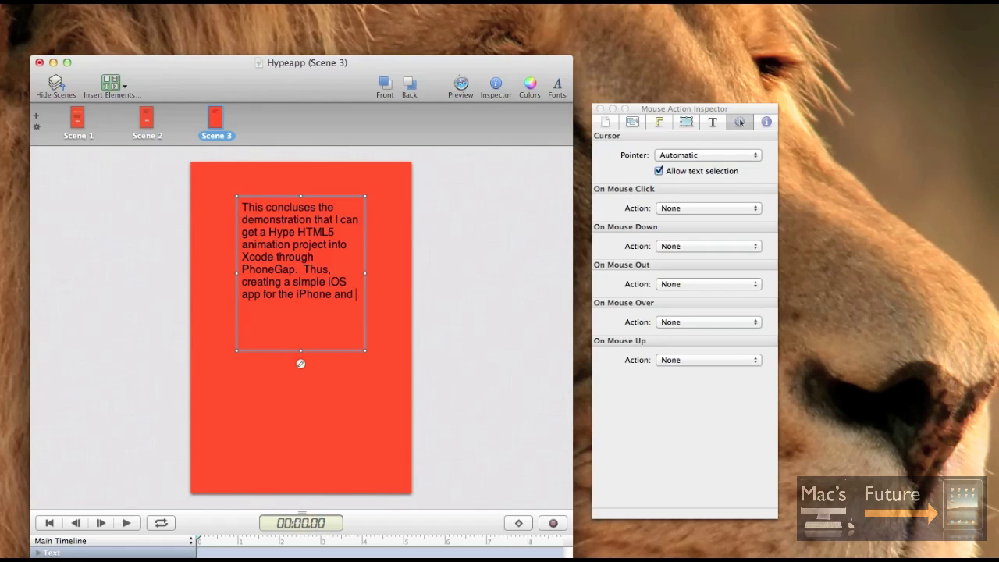
{"action": "type", "text": "IPad."}
Finish editing and drag the text box lower on Scene 3.
{"action": "left_click", "coordinate": [277, 258]}
{"action": "left_click", "coordinate": [218, 324]}
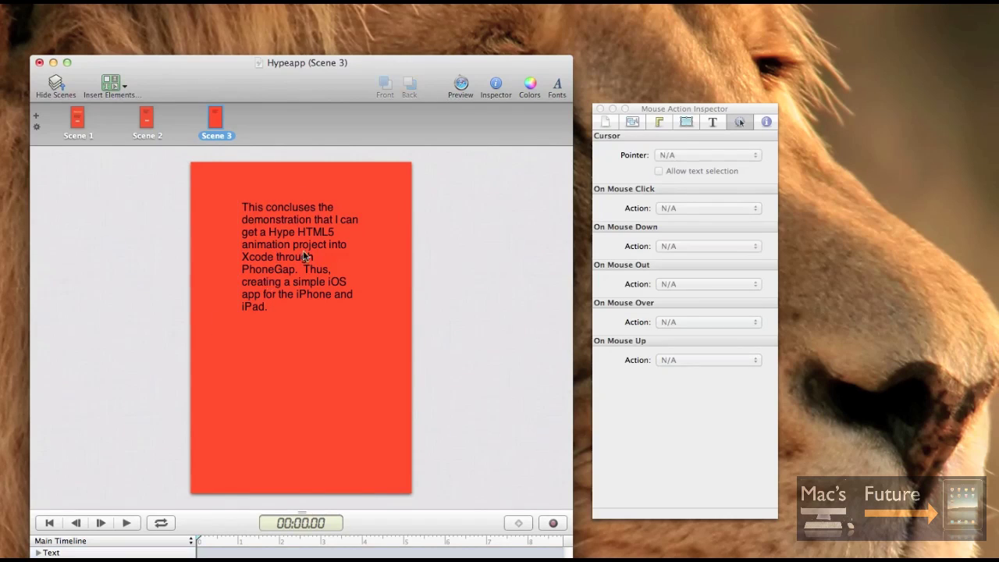
{"action": "left_click_drag", "start_coordinate": [302, 259], "coordinate": [300, 312]}
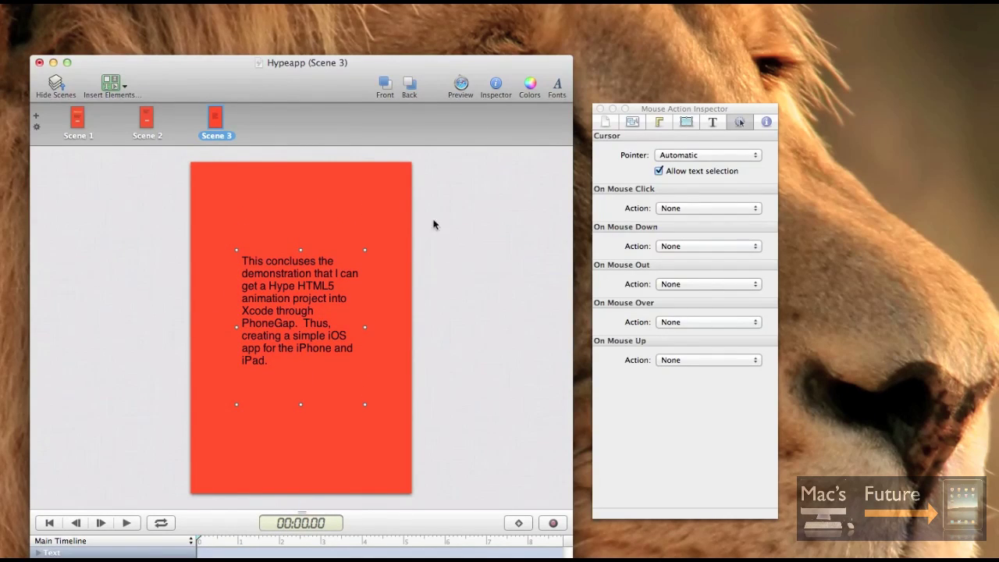
{"action": "left_click", "coordinate": [341, 202]}
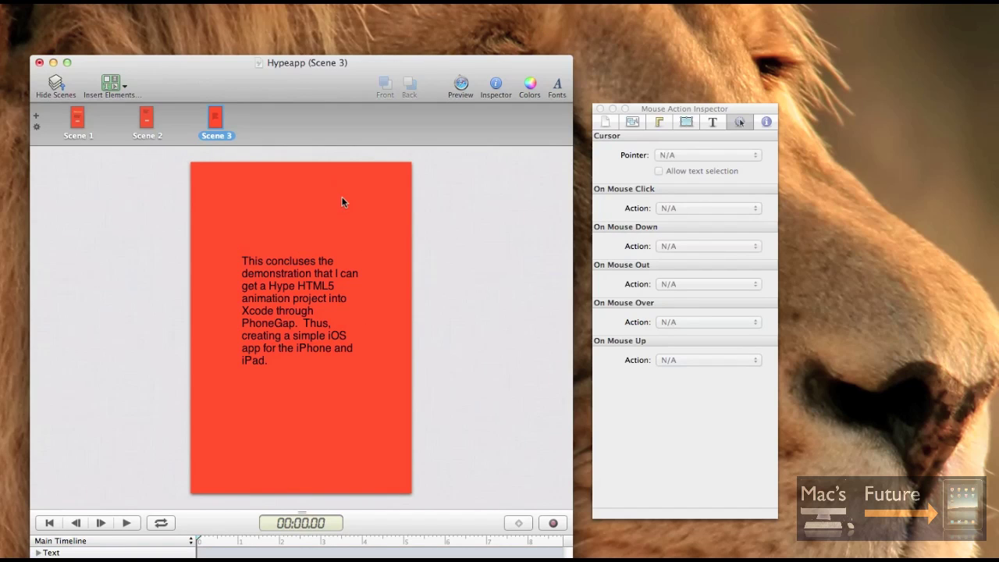
{"action": "left_click", "coordinate": [462, 84]}
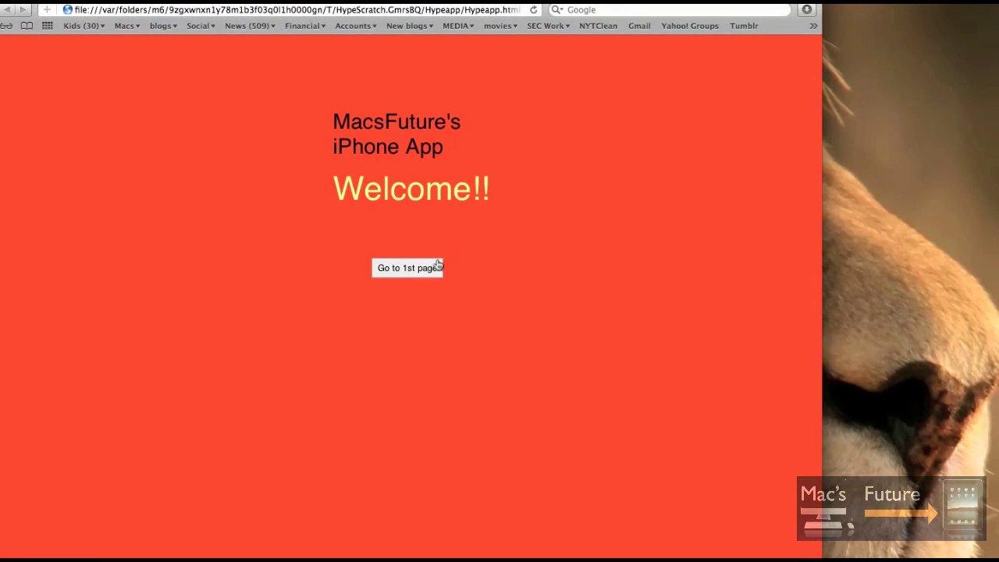
{"action": "left_click", "coordinate": [420, 270]}
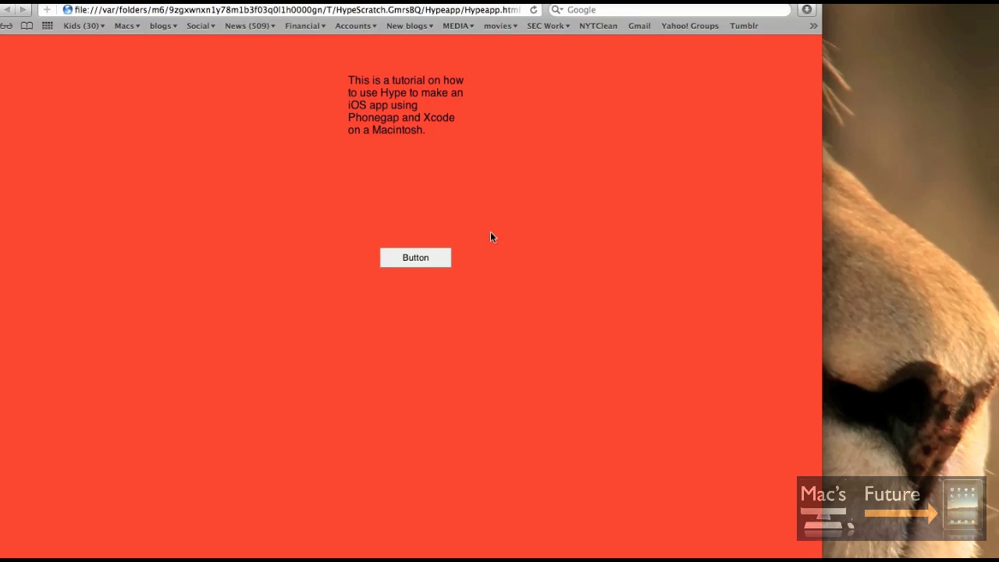
{"action": "left_click", "coordinate": [415, 259]}
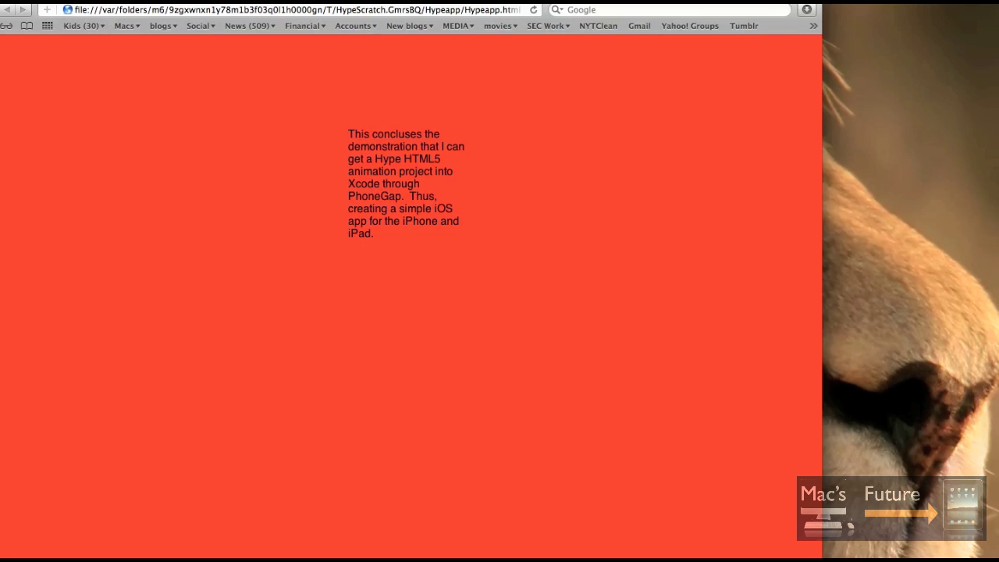
{"action": "key", "text": "super+q"}
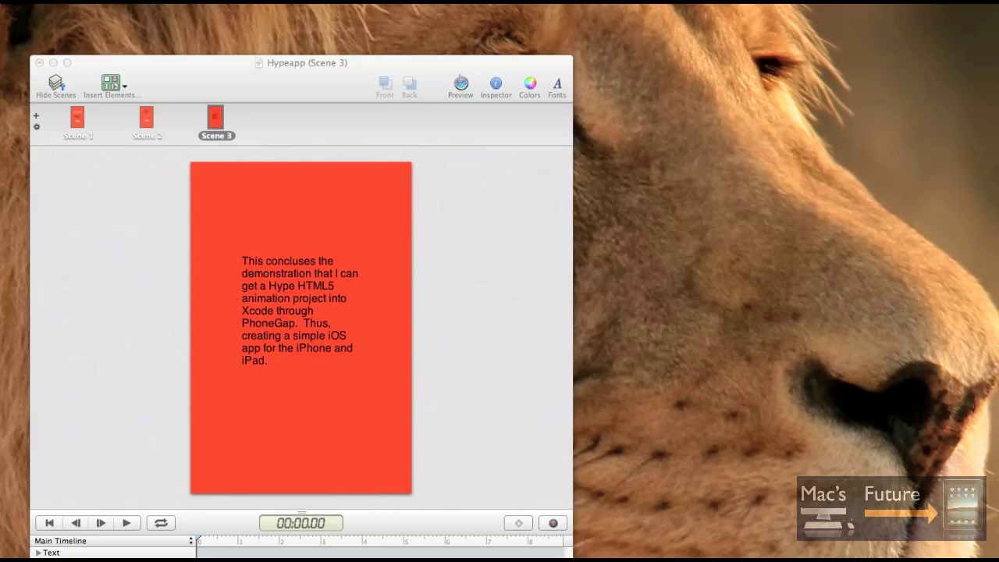
Bring the finished Hype project window back into focus.
{"action": "left_click", "coordinate": [85, 183]}
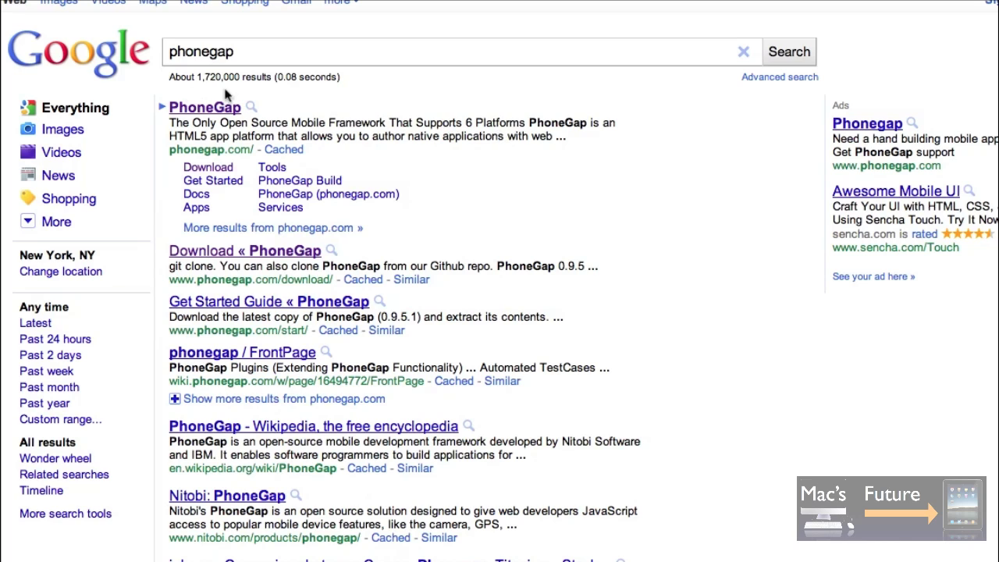
Open the PhoneGap homepage from the first Google result.
{"action": "left_click", "coordinate": [203, 110]}
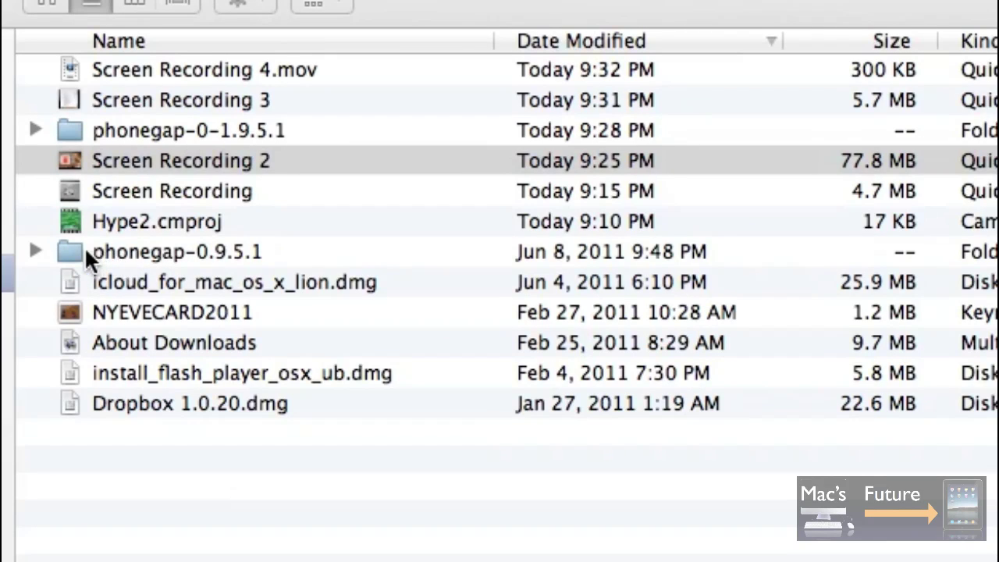
Open phonegap-0.9.5.1, then its iOS folder, and launch PhoneGapInstaller.pkg.
{"action": "double_click", "coordinate": [81, 251]}
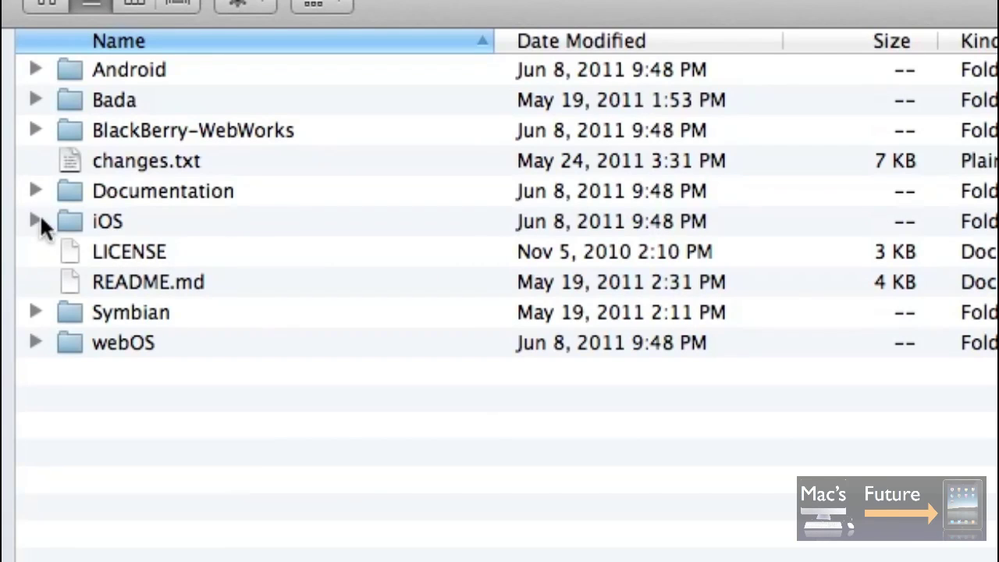
{"action": "double_click", "coordinate": [75, 222]}
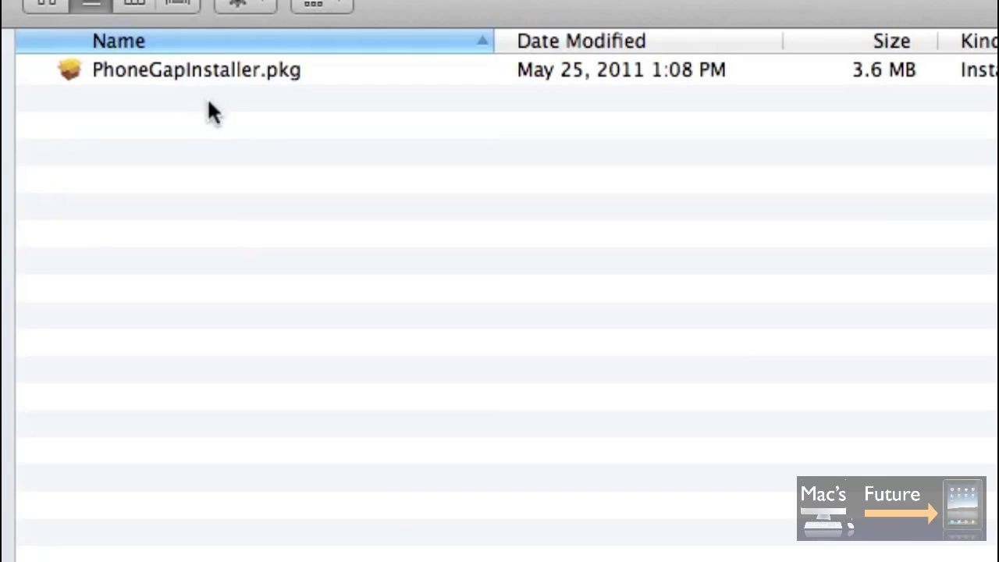
{"action": "double_click", "coordinate": [220, 73]}
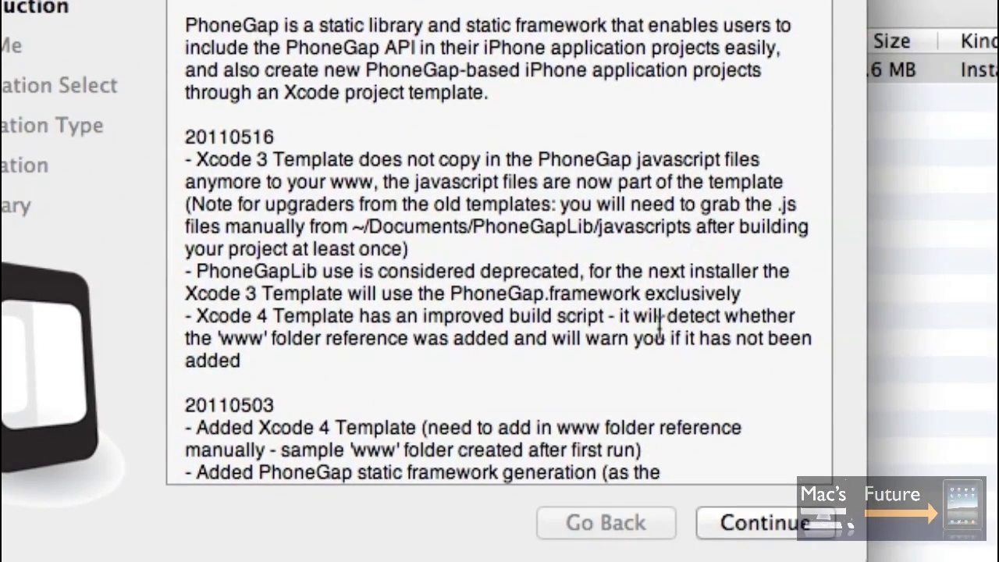
Read through the installer Introduction and continue to the Installation Type page.
{"action": "scroll", "coordinate": [773, 355], "scroll_direction": "down", "scroll_amount": 3}
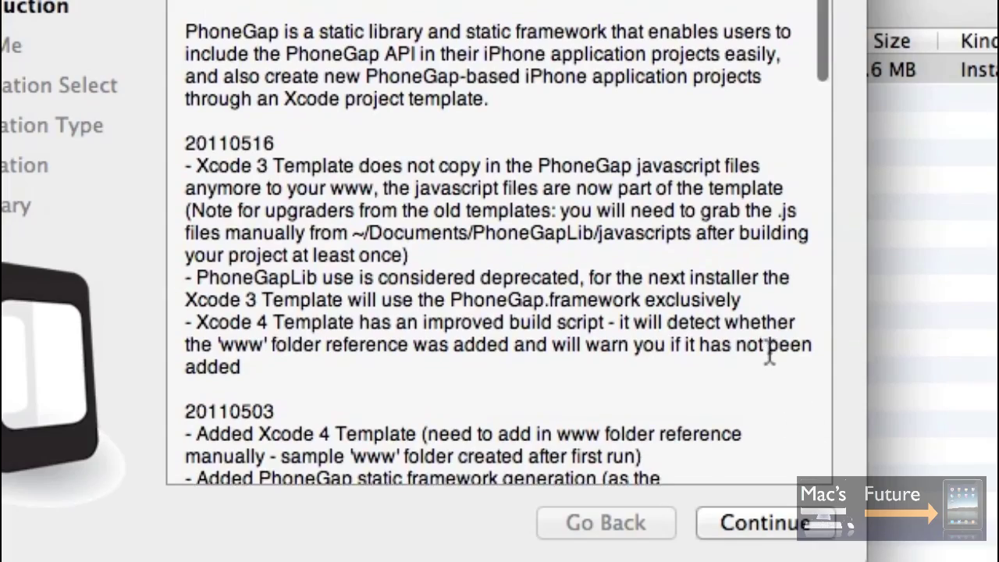
{"action": "scroll", "coordinate": [769, 351], "scroll_direction": "down", "scroll_amount": 15}
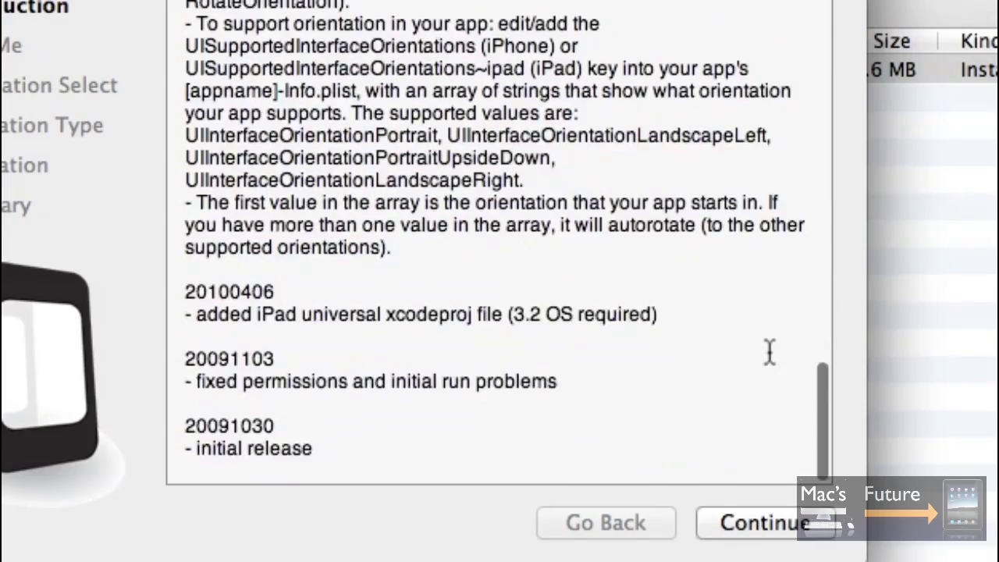
{"action": "left_click", "coordinate": [799, 529]}
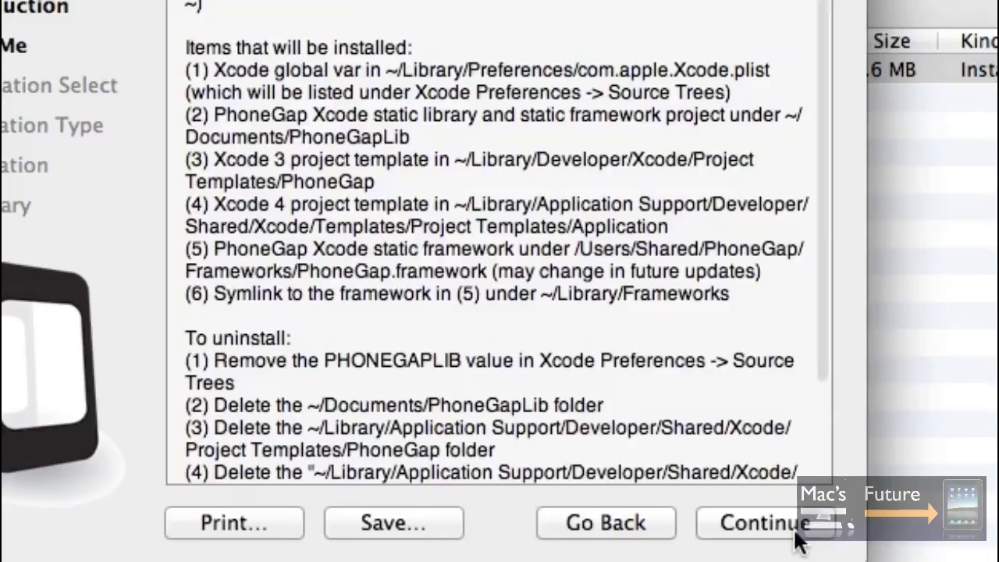
{"action": "left_click", "coordinate": [796, 534]}
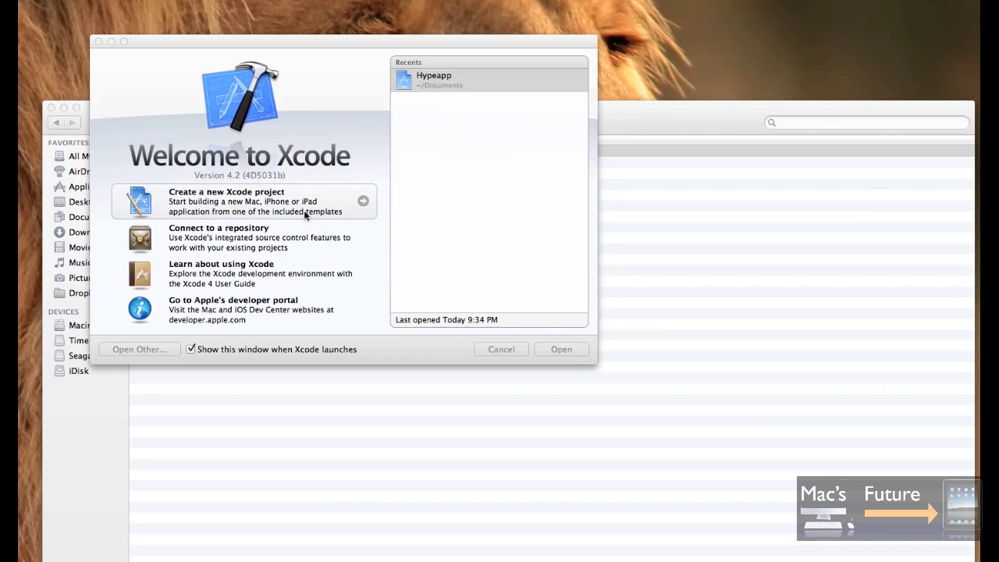
Choose the PhoneGap-based Application template for a new Xcode project and continue to its options.
{"action": "key", "text": "super+q"}
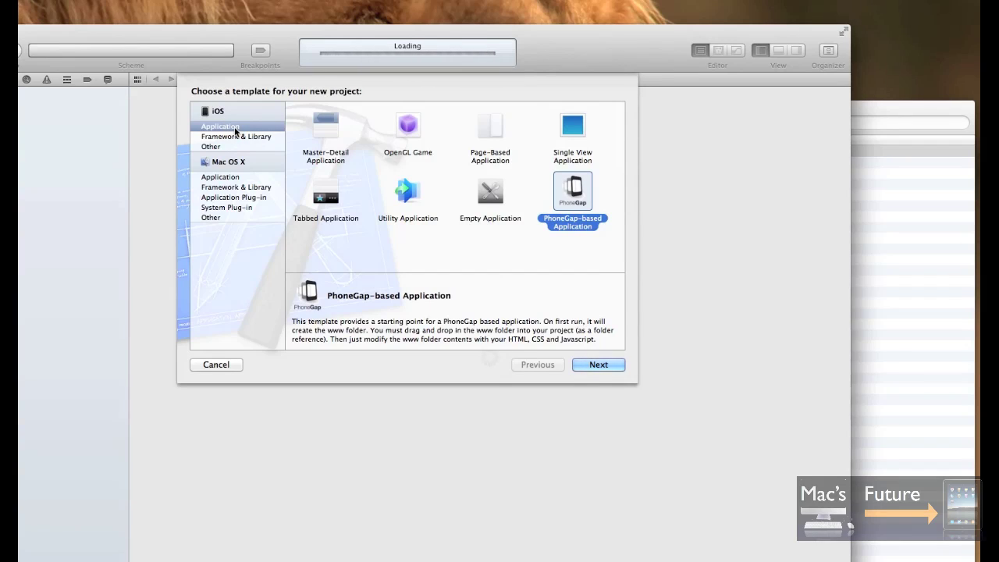
{"action": "key", "text": "Left"}
{"action": "key", "text": "Left"}
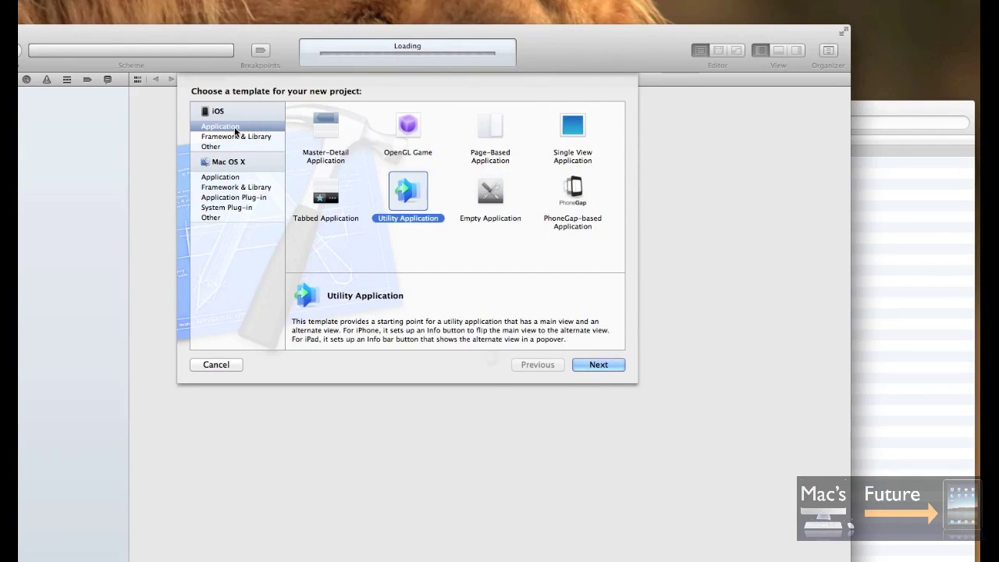
{"action": "key", "text": "Right"}
{"action": "key", "text": "Right"}
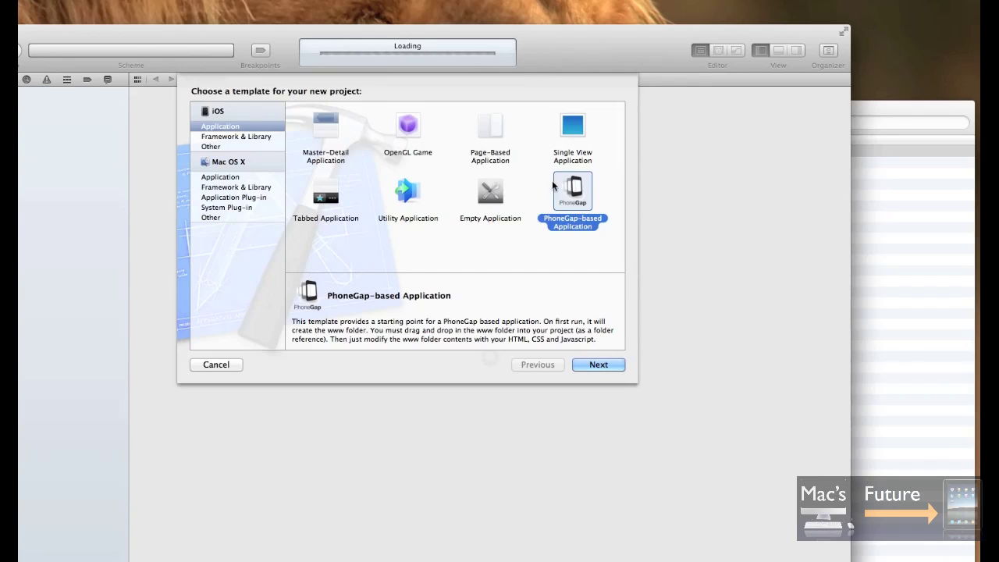
{"action": "left_click", "coordinate": [596, 363]}
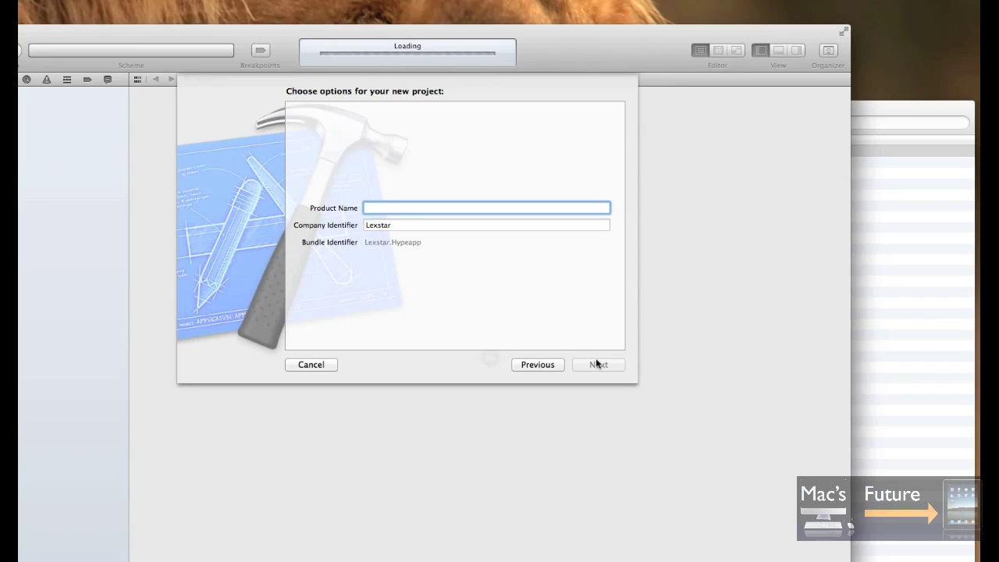
Name the product 'Hype App MacsFuture' and create the project in Documents.
{"action": "type", "text": "Hype App MacsFu"}
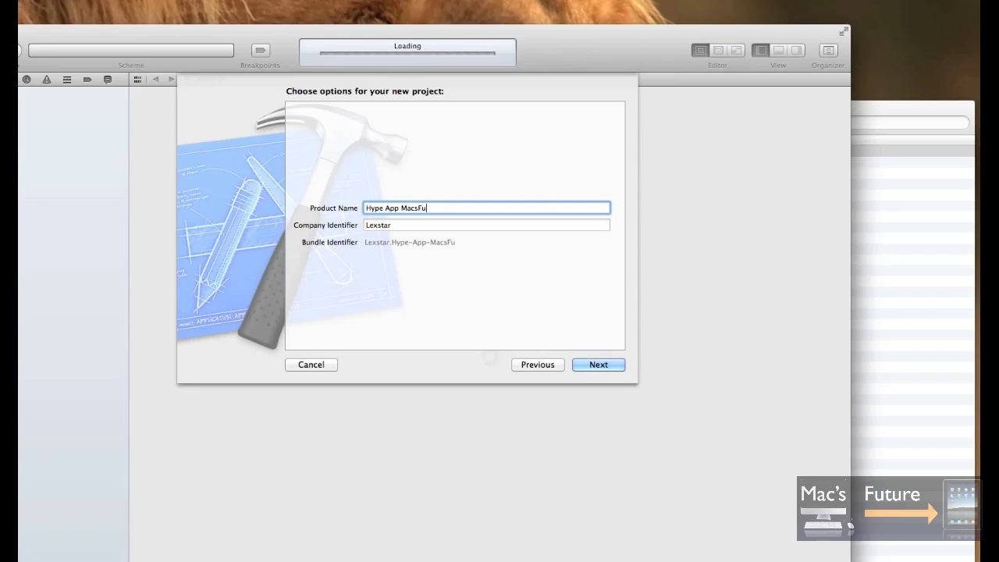
{"action": "type", "text": "ture"}
{"action": "left_click", "coordinate": [599, 364]}
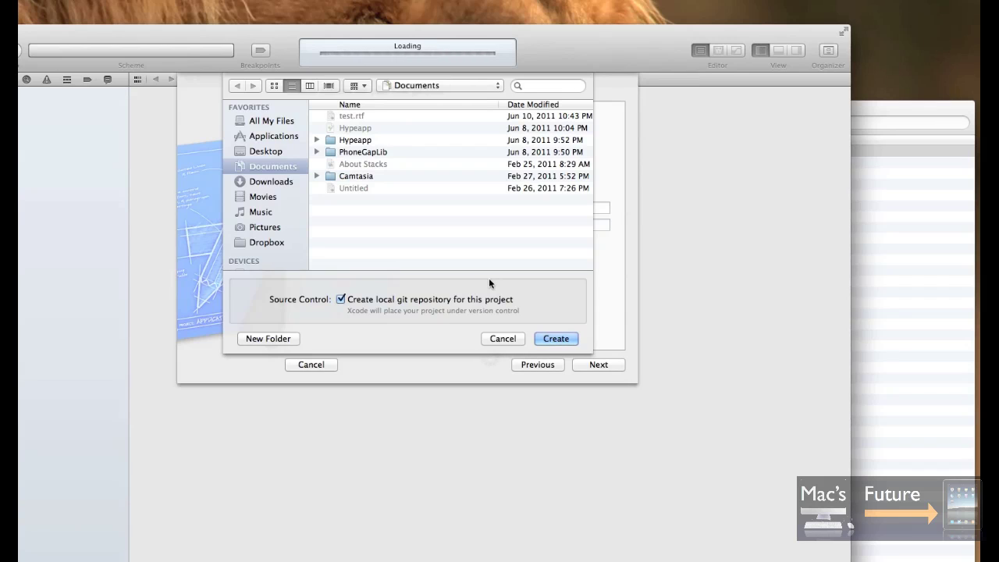
{"action": "left_click", "coordinate": [556, 338]}
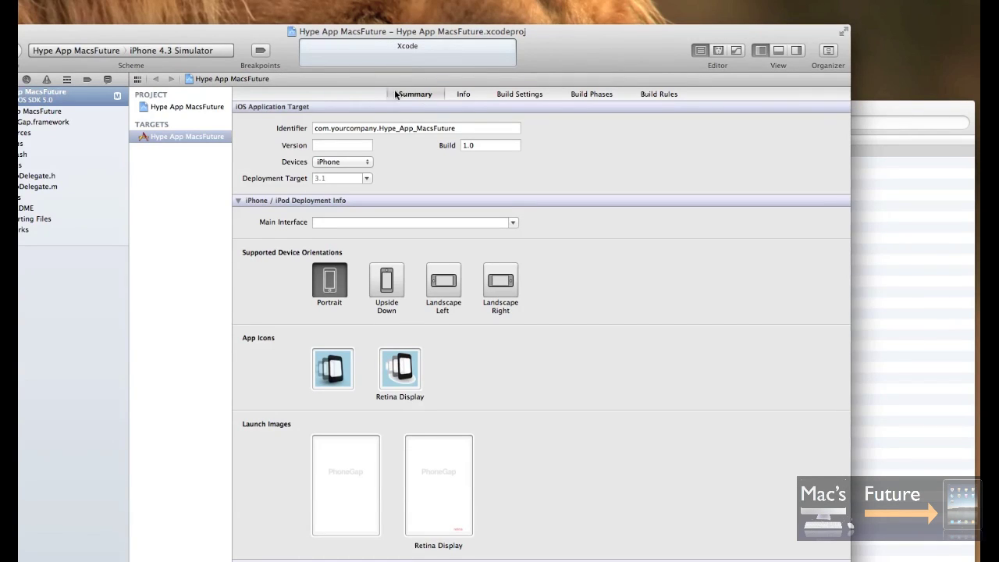
Move the project window fully on screen and run the app in the iPhone 4.3 Simulator.
{"action": "left_click_drag", "start_coordinate": [238, 39], "coordinate": [309, 28]}
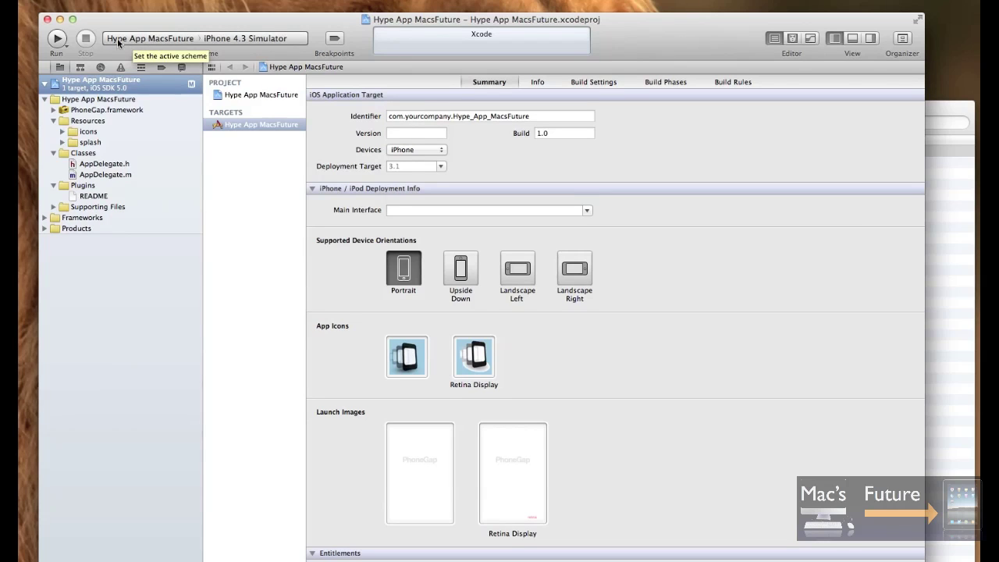
{"action": "left_click", "coordinate": [56, 39]}
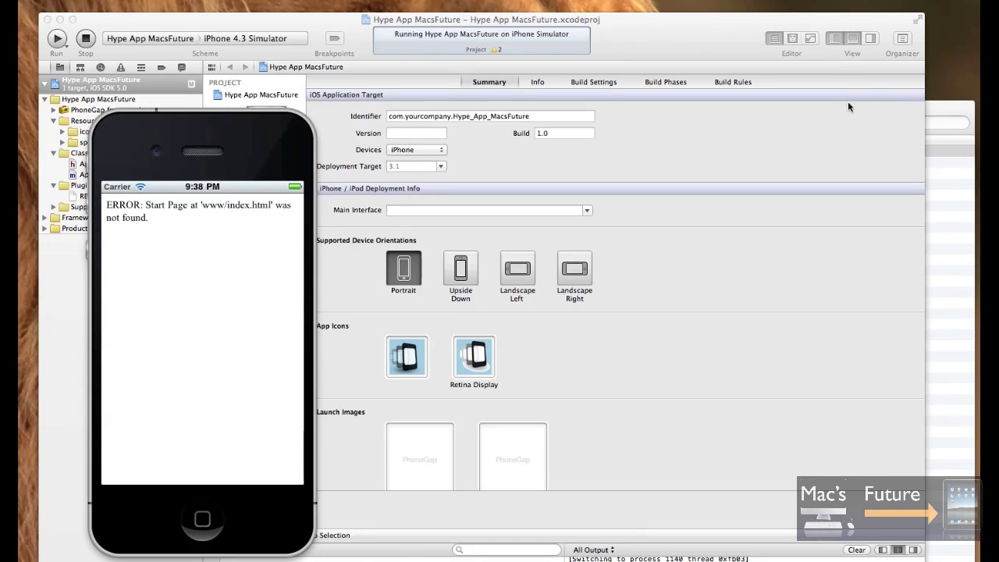
In Finder, open Documents > Hype App MacsFuture and expand the www folder.
{"action": "left_click", "coordinate": [925, 112]}
{"action": "left_click", "coordinate": [925, 111]}
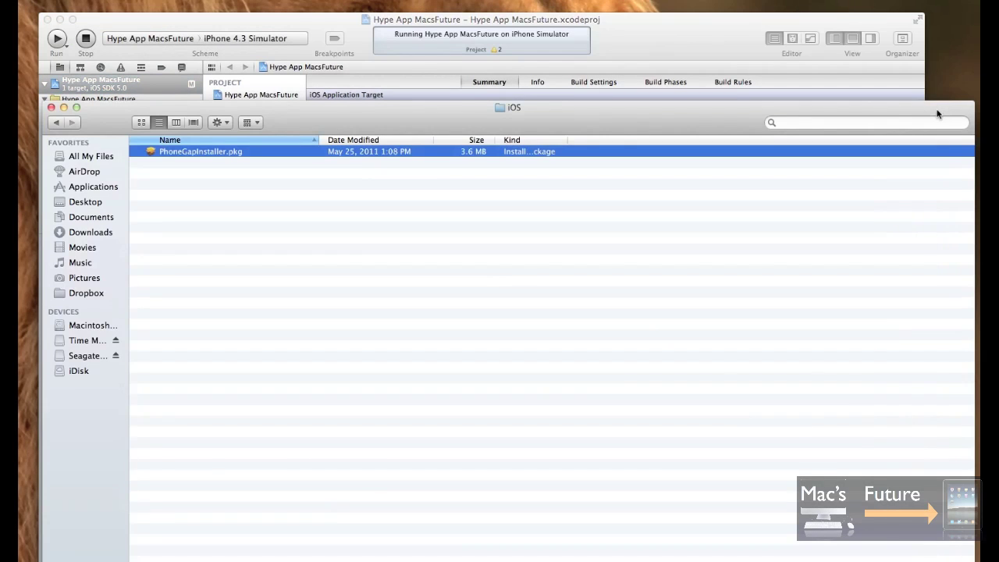
{"action": "left_click", "coordinate": [89, 218]}
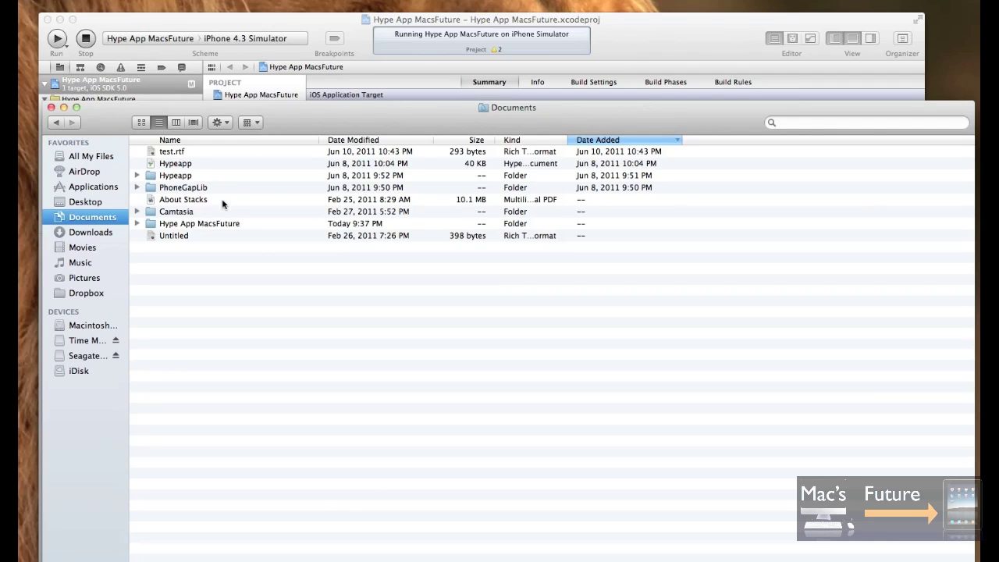
{"action": "double_click", "coordinate": [166, 224]}
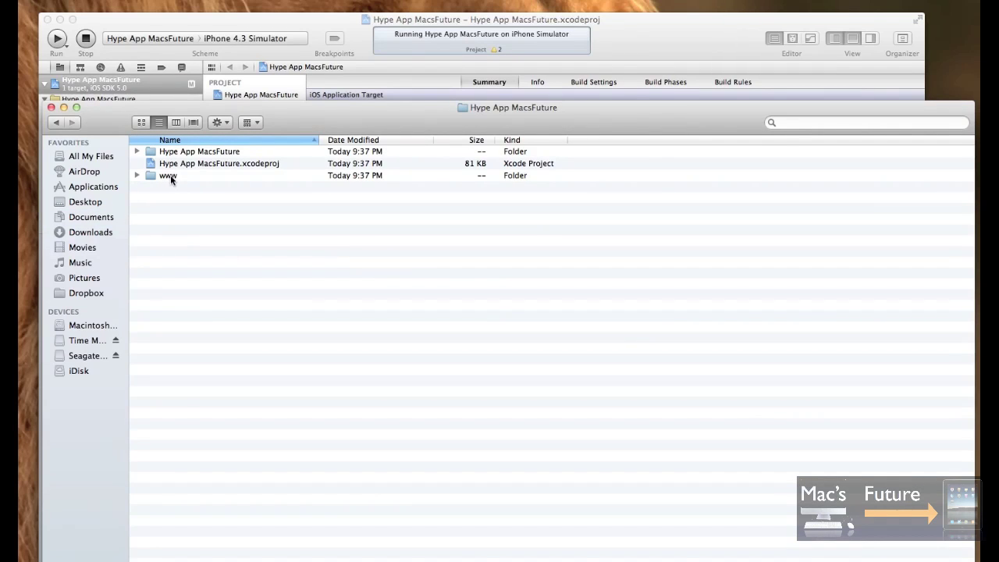
{"action": "left_click", "coordinate": [137, 176]}
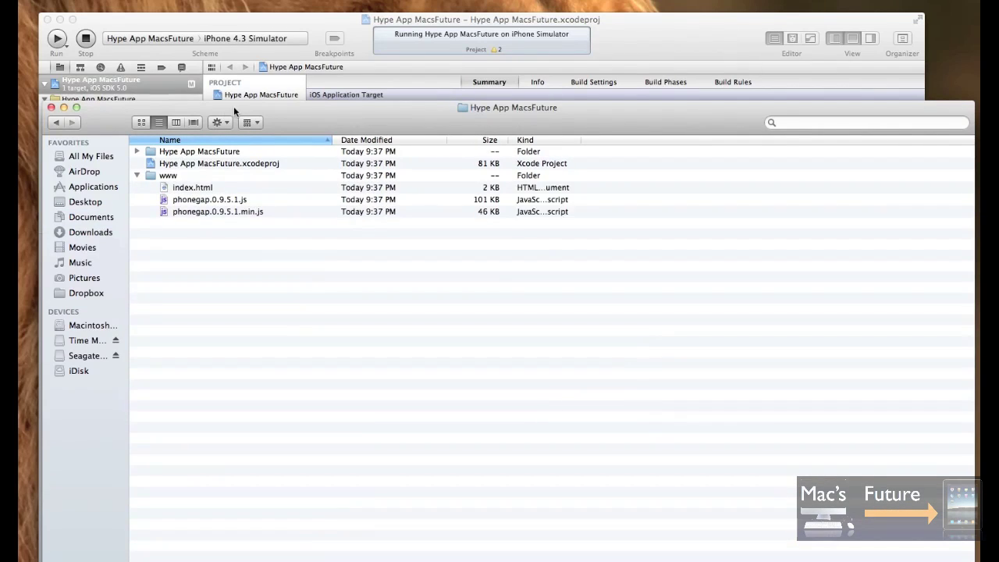
Drag the www folder from Finder onto Xcode's project navigator.
{"action": "left_click_drag", "start_coordinate": [277, 111], "coordinate": [395, 218]}
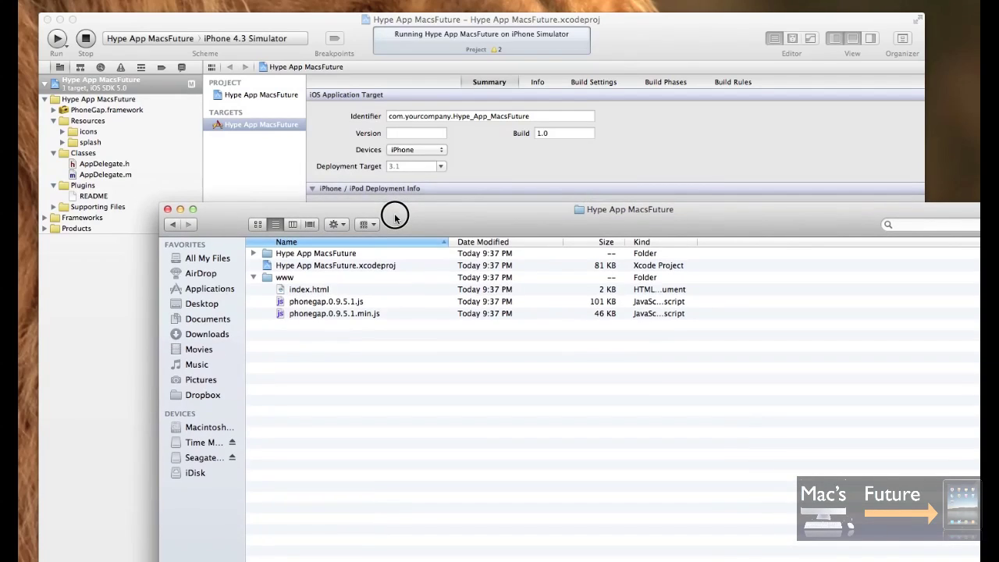
{"action": "left_click", "coordinate": [280, 278]}
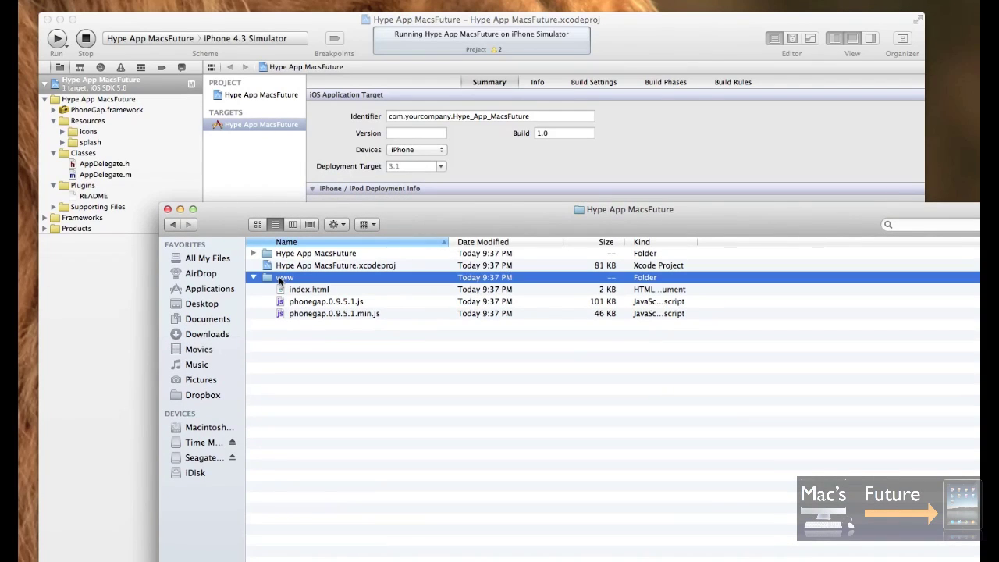
{"action": "left_click_drag", "start_coordinate": [280, 278], "coordinate": [74, 95]}
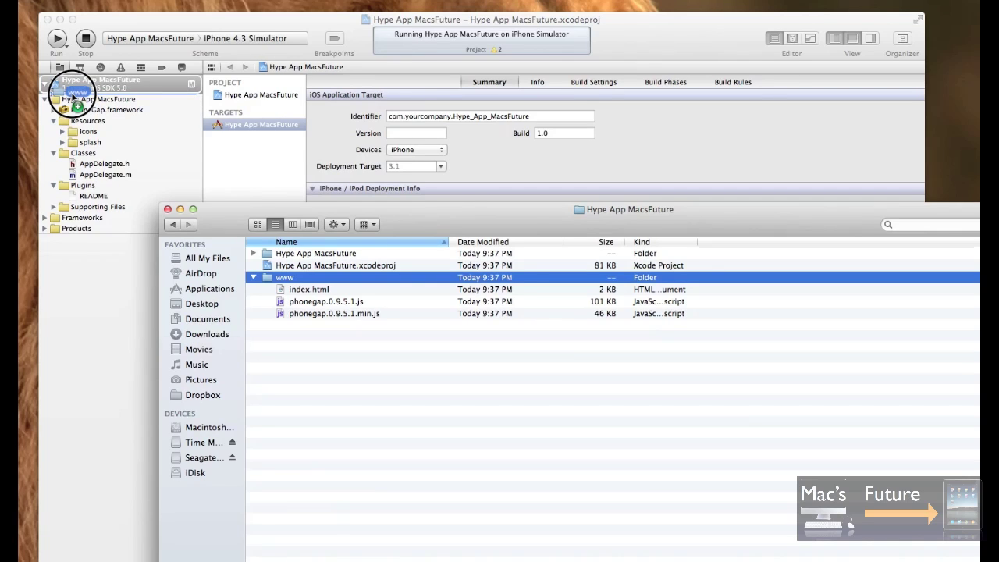
{"action": "left_click_drag", "start_coordinate": [74, 94], "coordinate": [72, 97]}
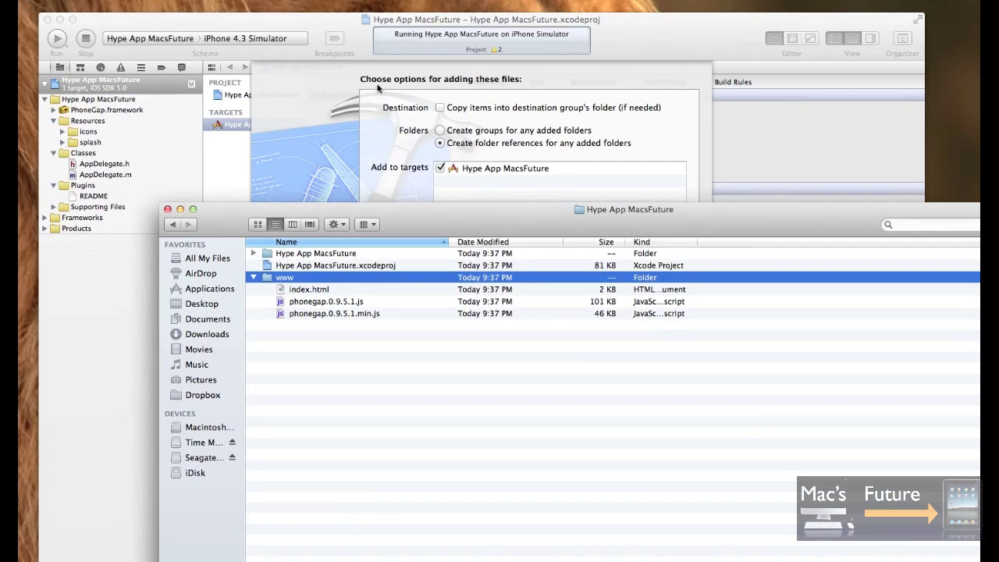
Add www as a folder reference and expand it to show index.html and both phonegap 0.9.5.1 scripts.
{"action": "left_click_drag", "start_coordinate": [401, 217], "coordinate": [390, 355]}
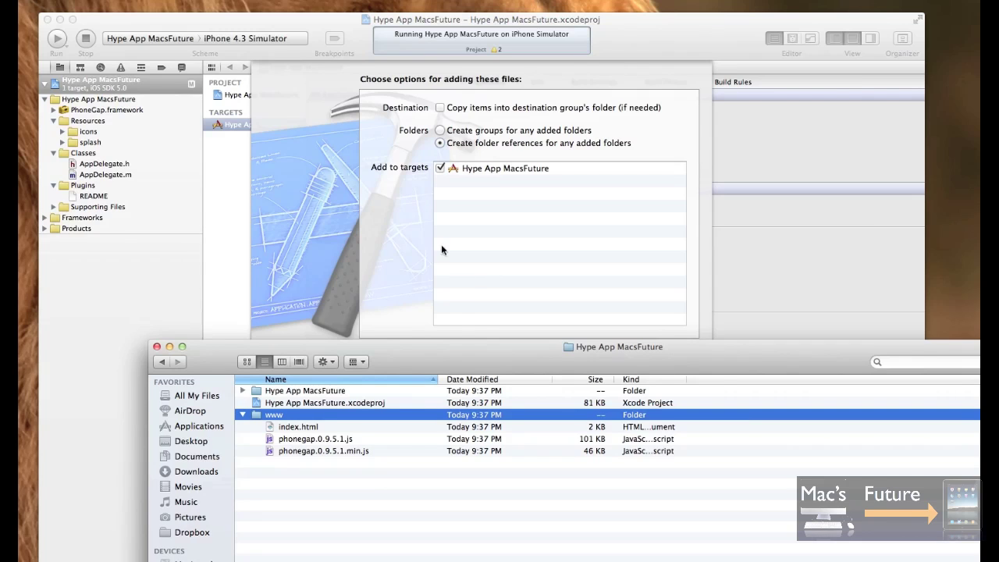
{"action": "left_click_drag", "start_coordinate": [417, 352], "coordinate": [408, 424]}
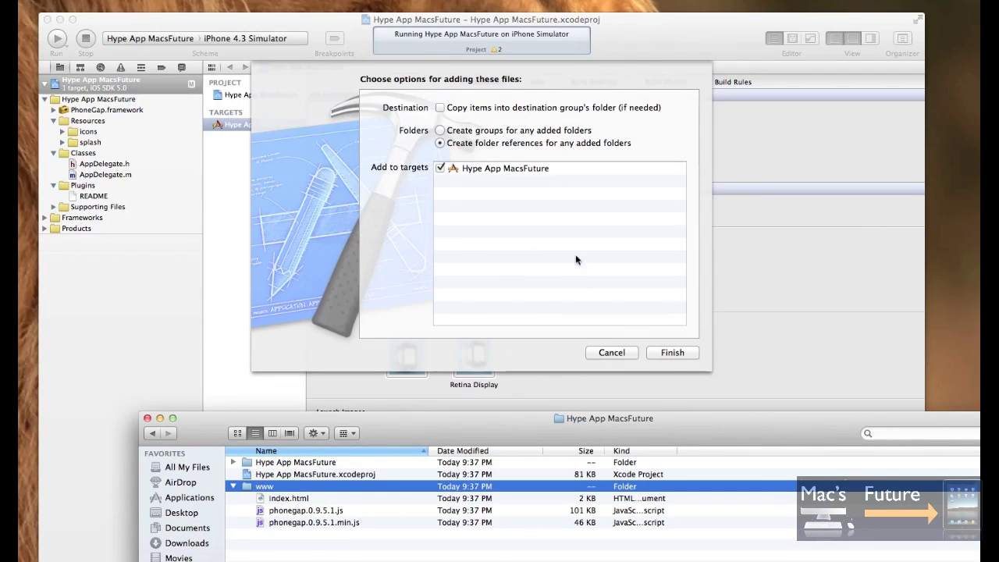
{"action": "left_click", "coordinate": [671, 353]}
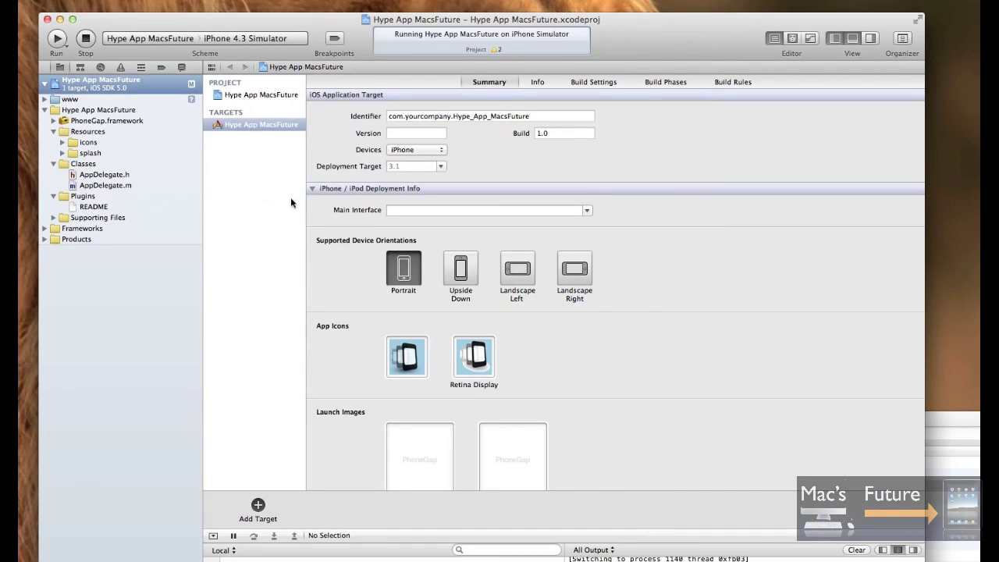
{"action": "left_click", "coordinate": [44, 100]}
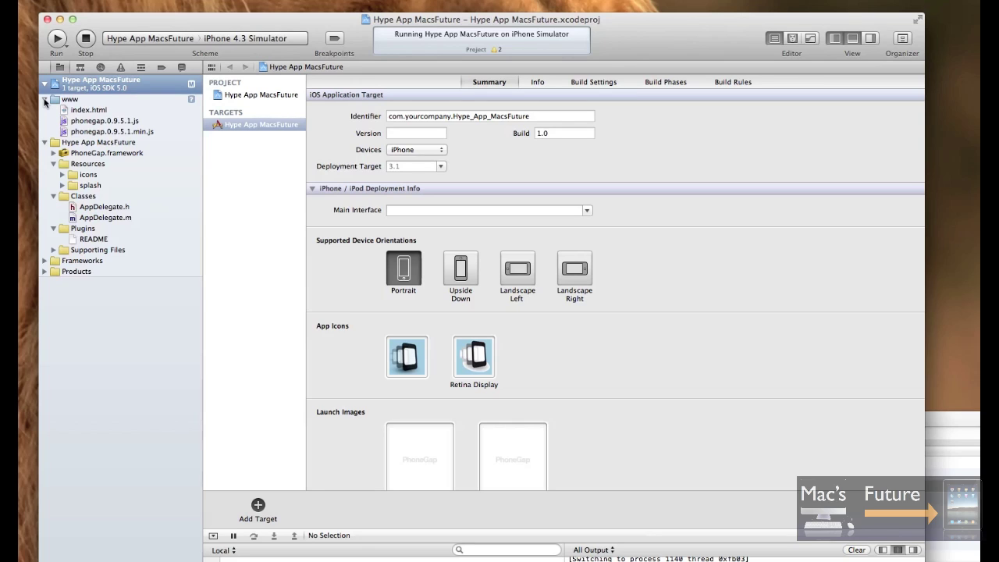
Stop the running app, then rebuild and relaunch it in the simulator.
{"action": "left_click", "coordinate": [84, 43]}
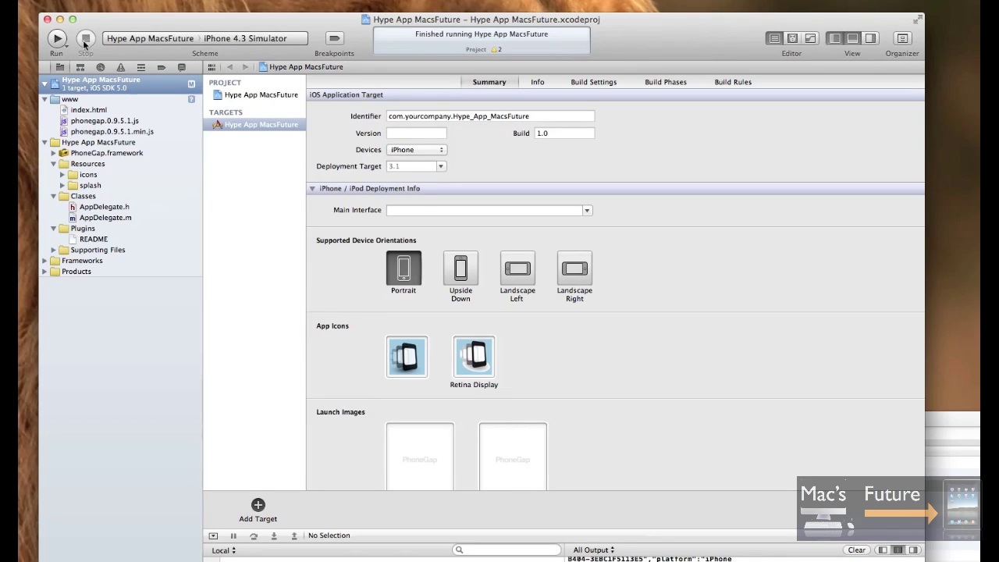
{"action": "left_click", "coordinate": [57, 38]}
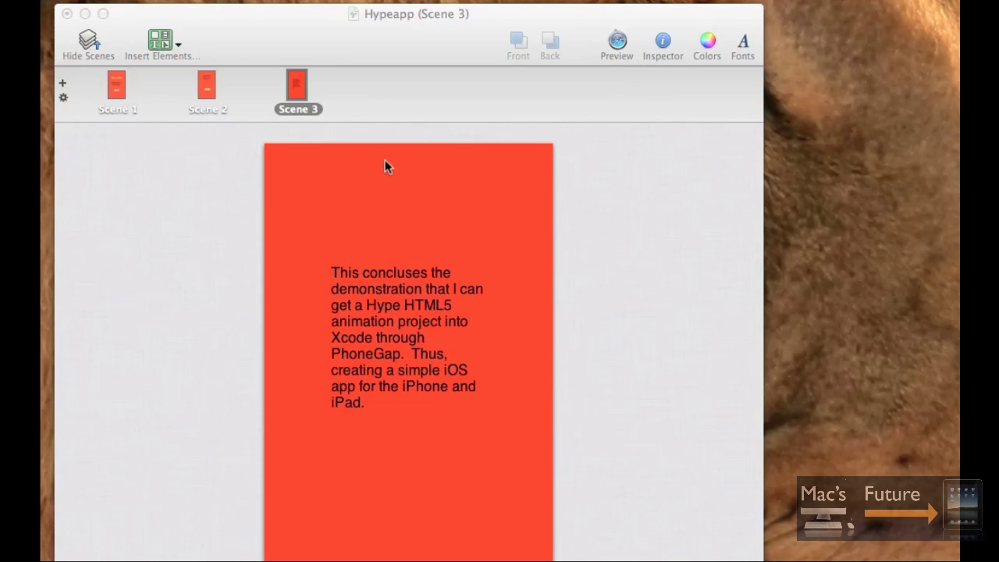
{"action": "left_click", "coordinate": [380, 40]}
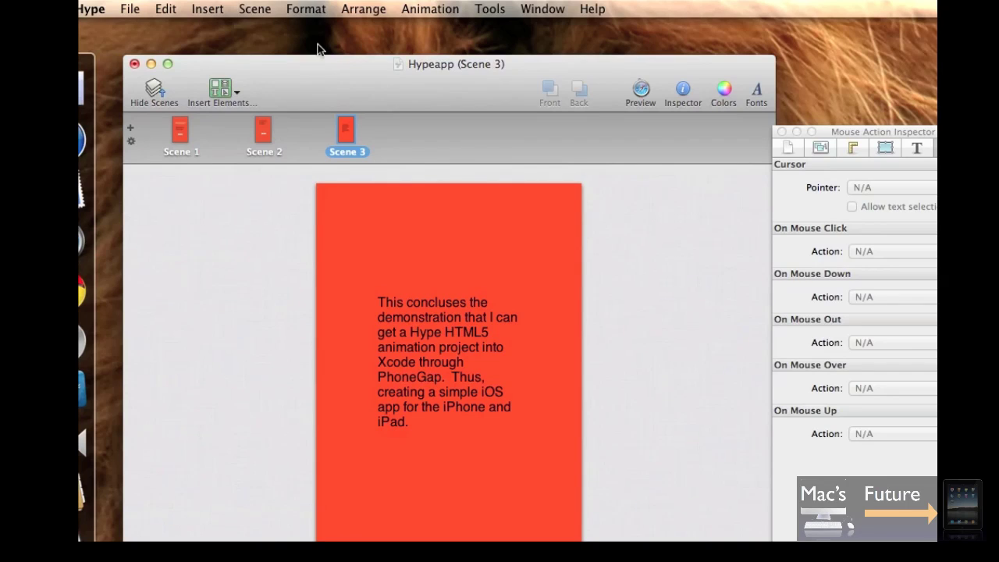
{"action": "left_click", "coordinate": [375, 63]}
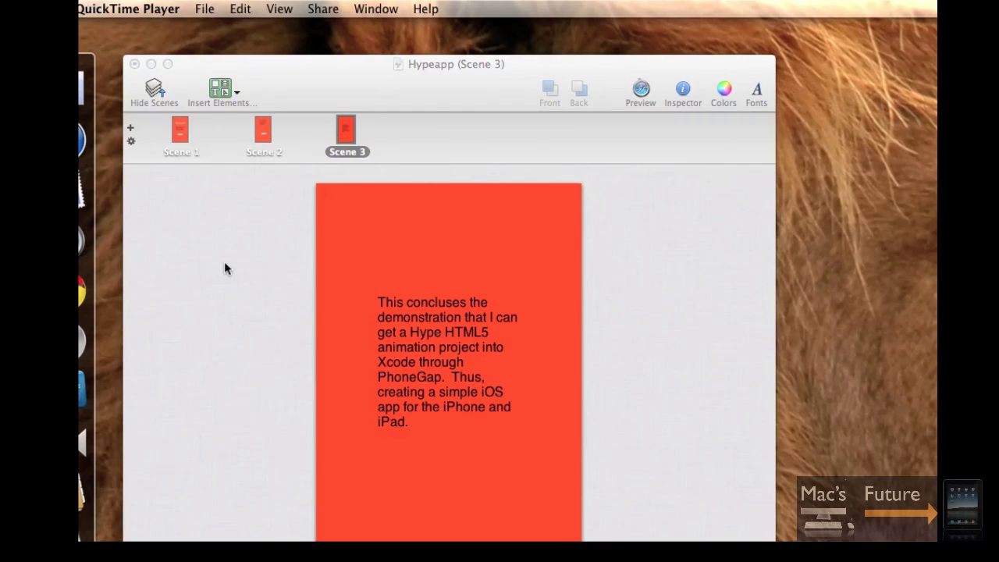
{"action": "left_click", "coordinate": [224, 268]}
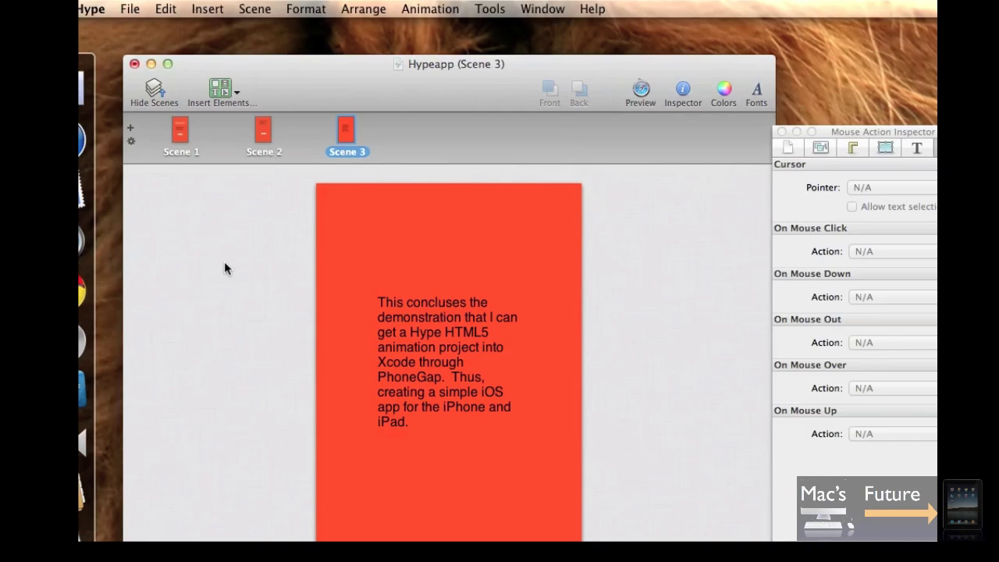
{"action": "left_click", "coordinate": [129, 9]}
{"action": "mouse_move", "coordinate": [196, 178]}
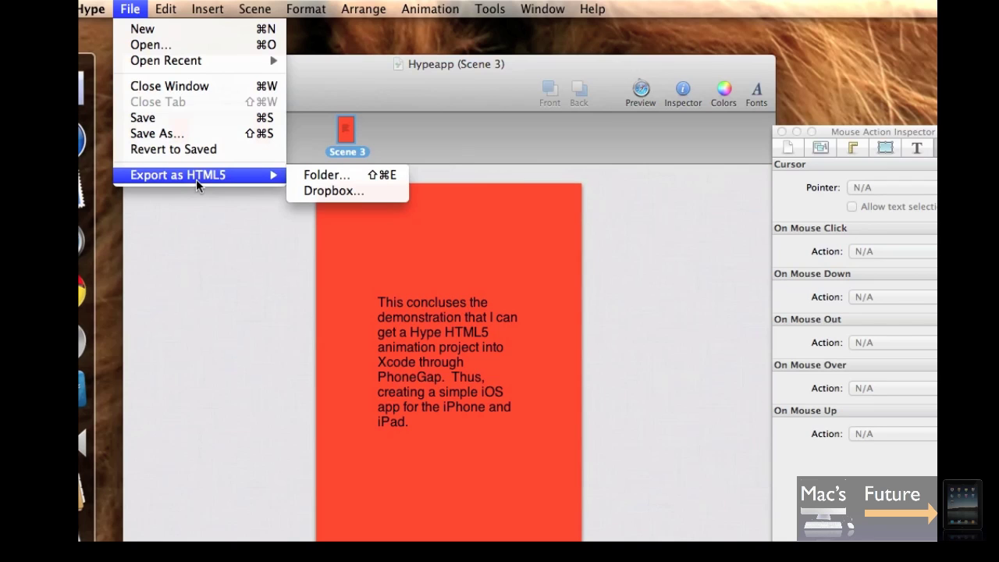
{"action": "mouse_move", "coordinate": [277, 175]}
{"action": "left_click", "coordinate": [312, 173]}
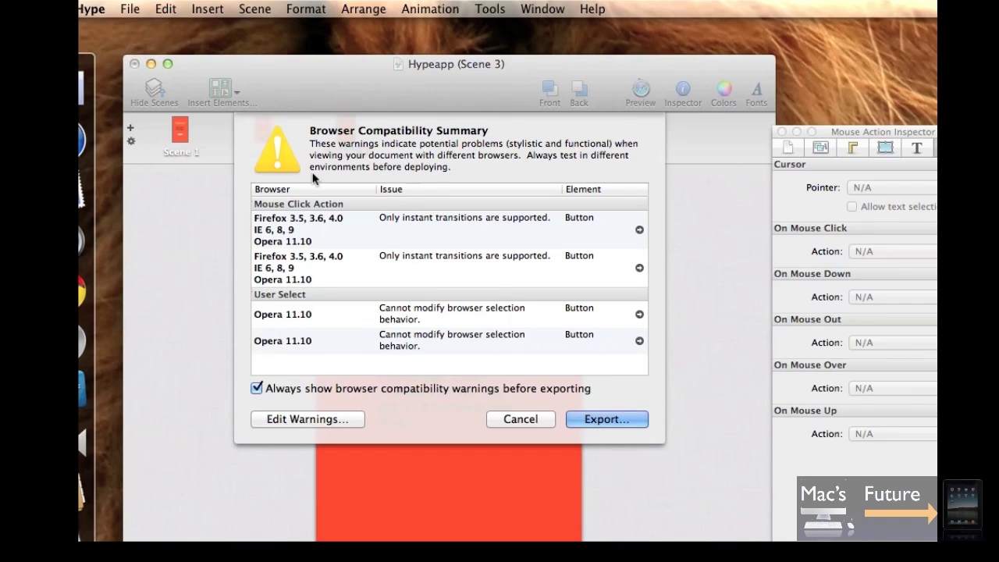
{"action": "left_click", "coordinate": [613, 420]}
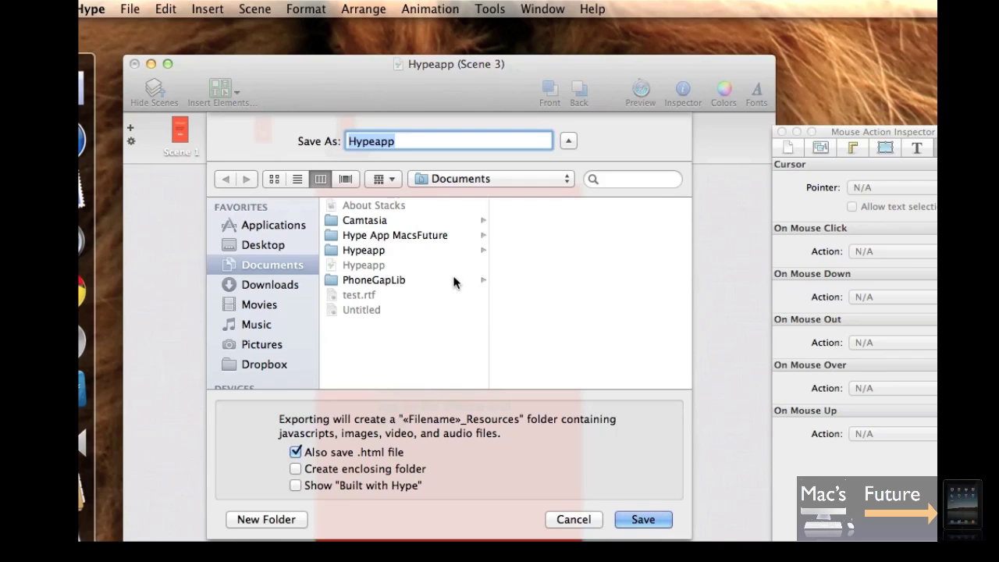
{"action": "left_click", "coordinate": [395, 281]}
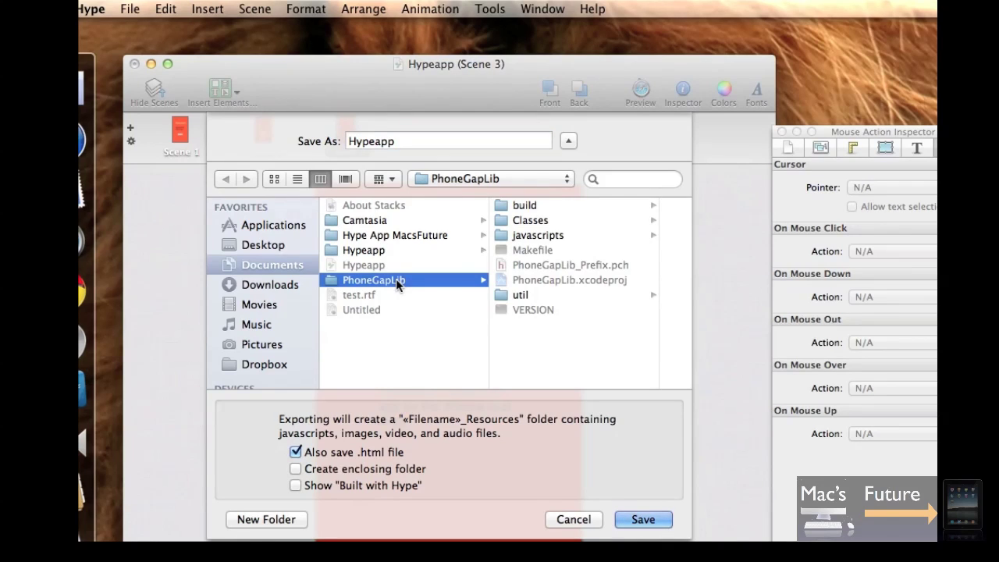
{"action": "left_click", "coordinate": [407, 232]}
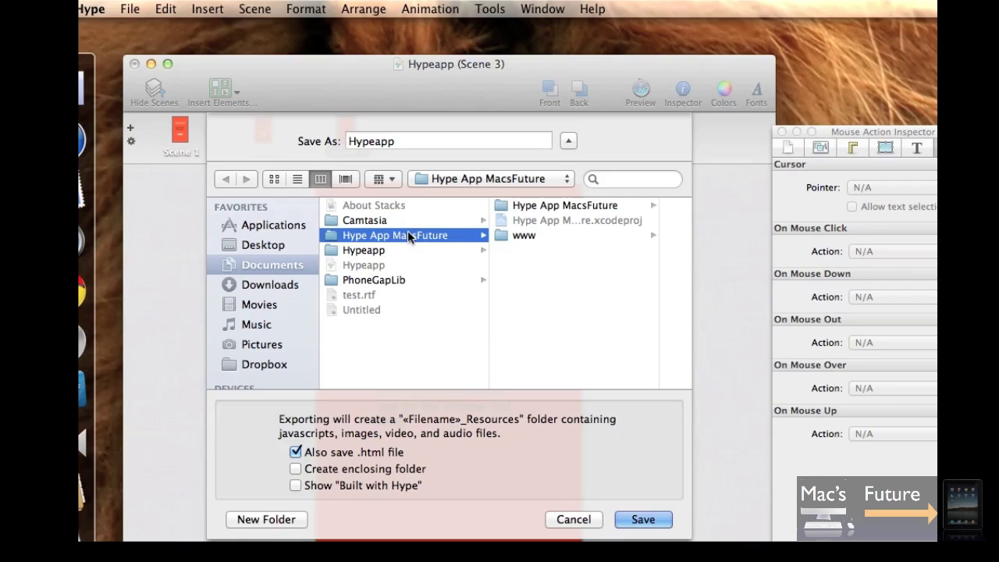
{"action": "left_click", "coordinate": [523, 236]}
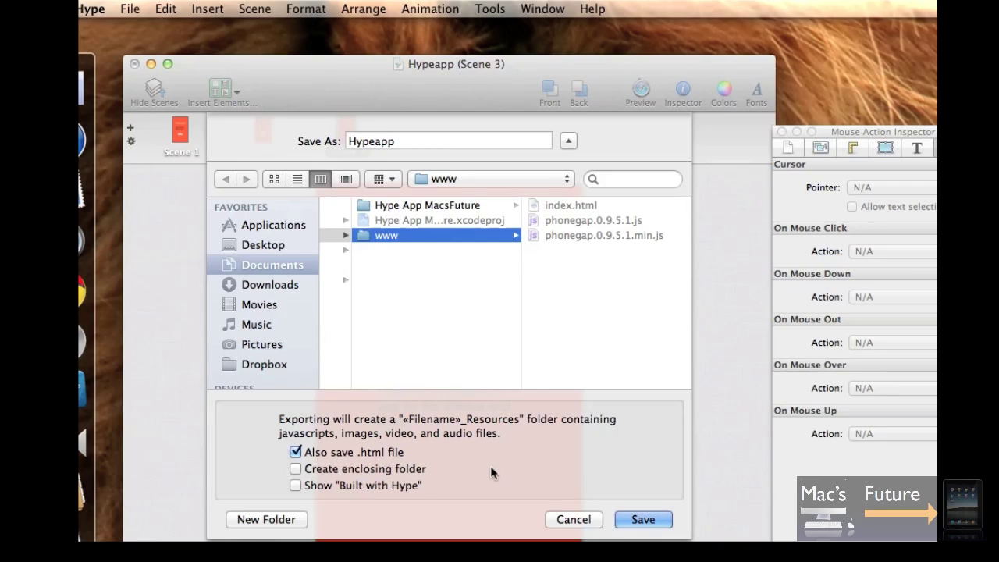
{"action": "left_click", "coordinate": [643, 519]}
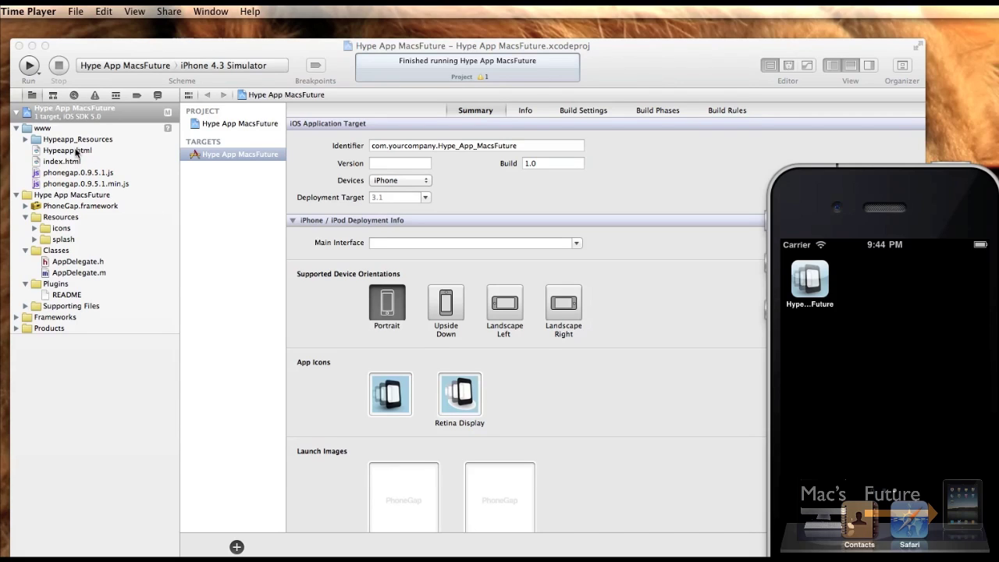
Open Hypeapp.html and copy its hypeapp_hype_container div and script snippet.
{"action": "left_click", "coordinate": [74, 152]}
{"action": "double_click", "coordinate": [74, 152]}
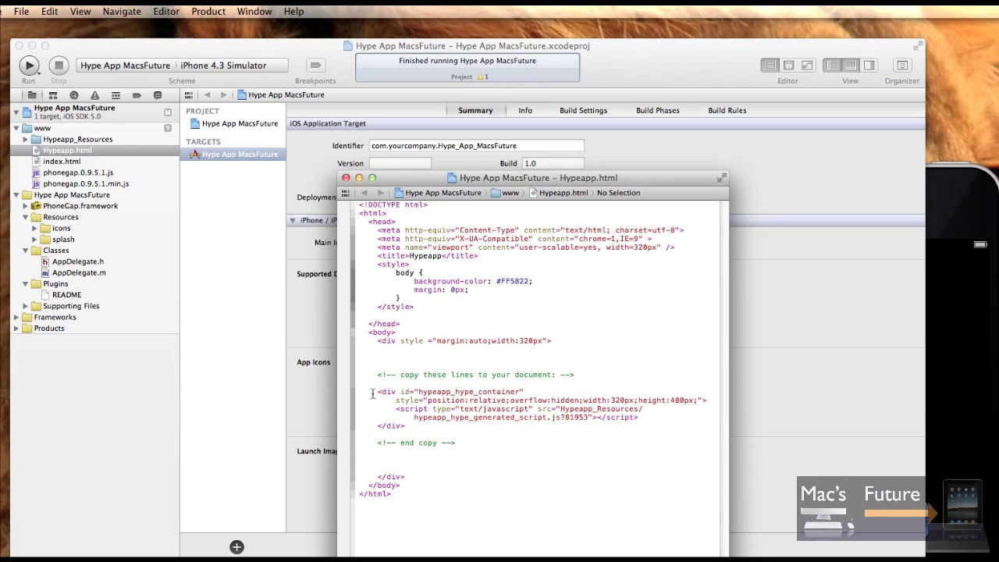
{"action": "left_click_drag", "start_coordinate": [372, 392], "coordinate": [457, 426]}
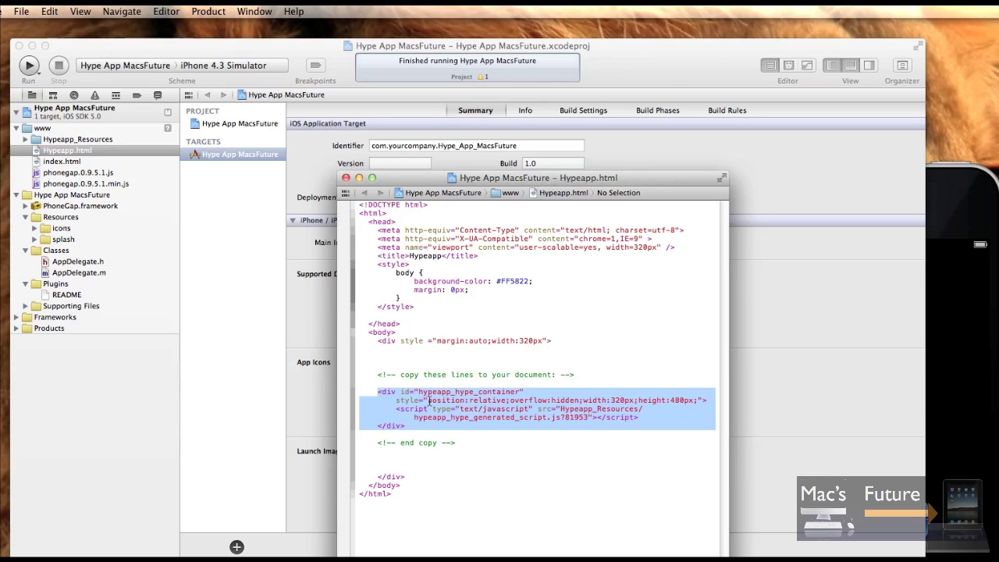
{"action": "right_click", "coordinate": [429, 401]}
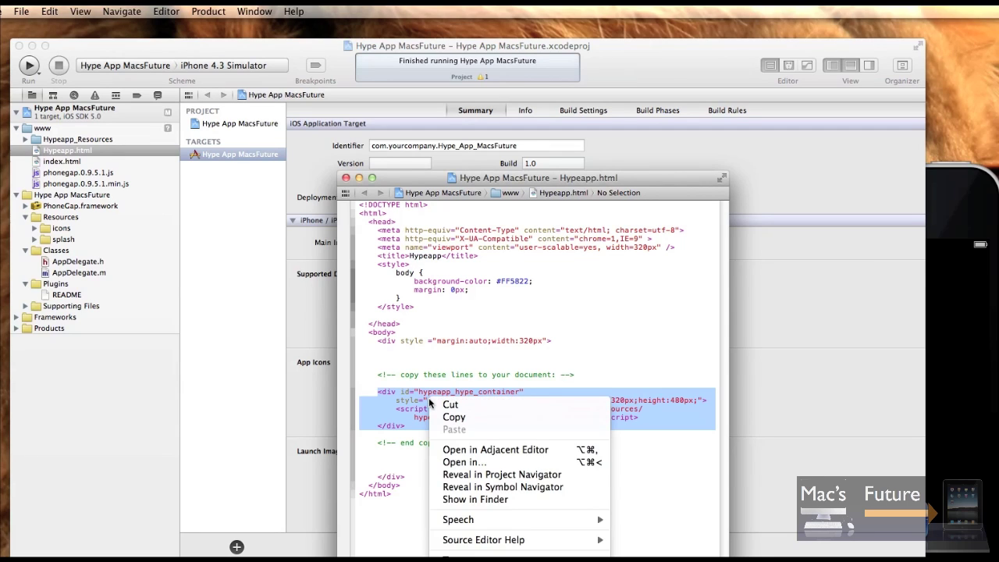
{"action": "left_click", "coordinate": [453, 418]}
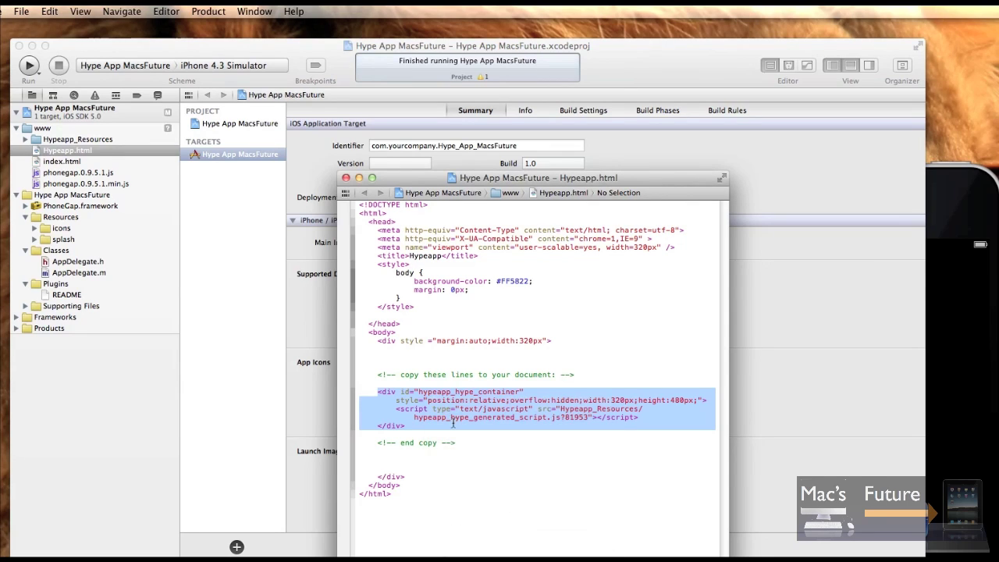
Close the Hypeapp.html editor and open index.html in its own editor window.
{"action": "left_click", "coordinate": [346, 178]}
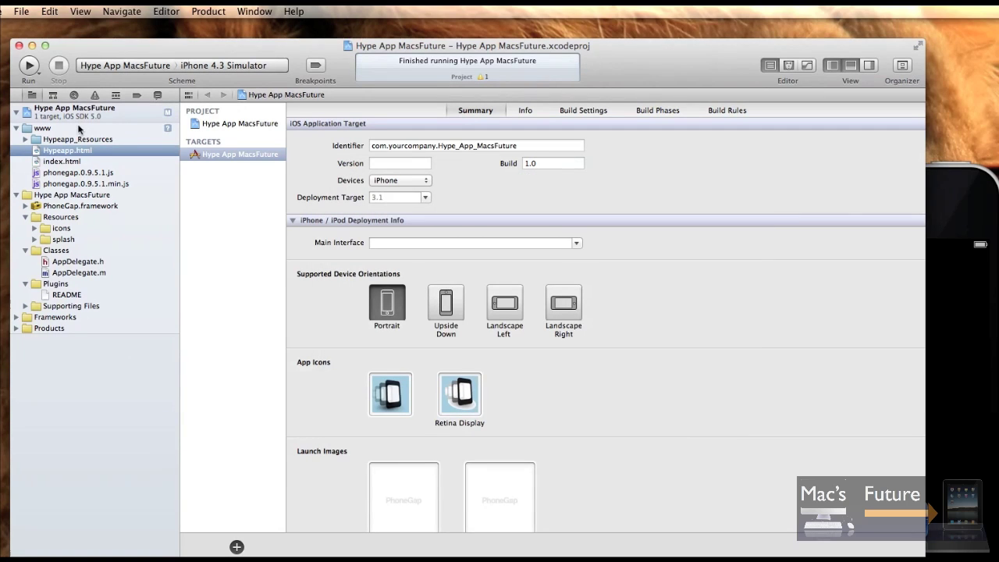
{"action": "double_click", "coordinate": [60, 162]}
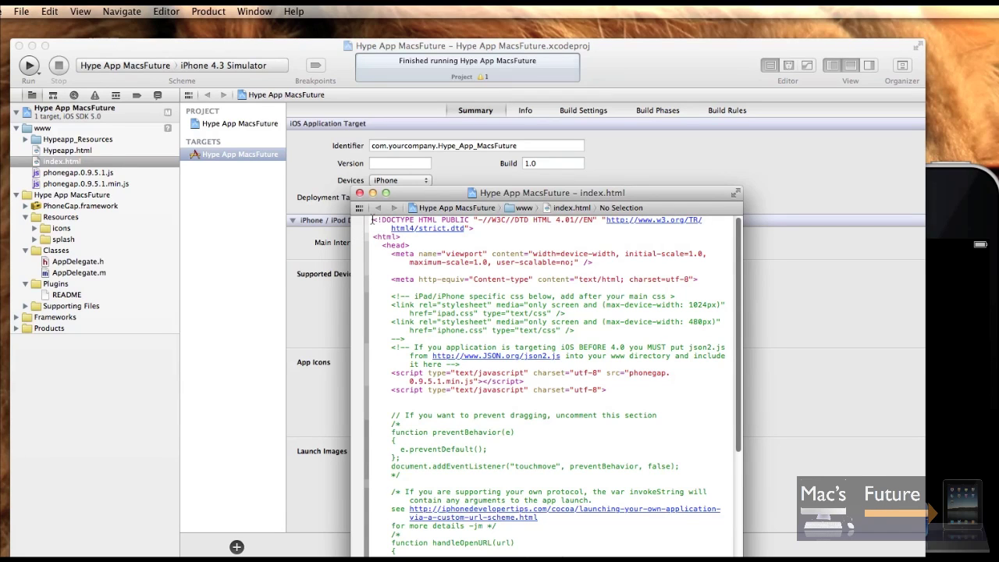
{"action": "scroll", "coordinate": [419, 265], "scroll_direction": "down", "scroll_amount": 5}
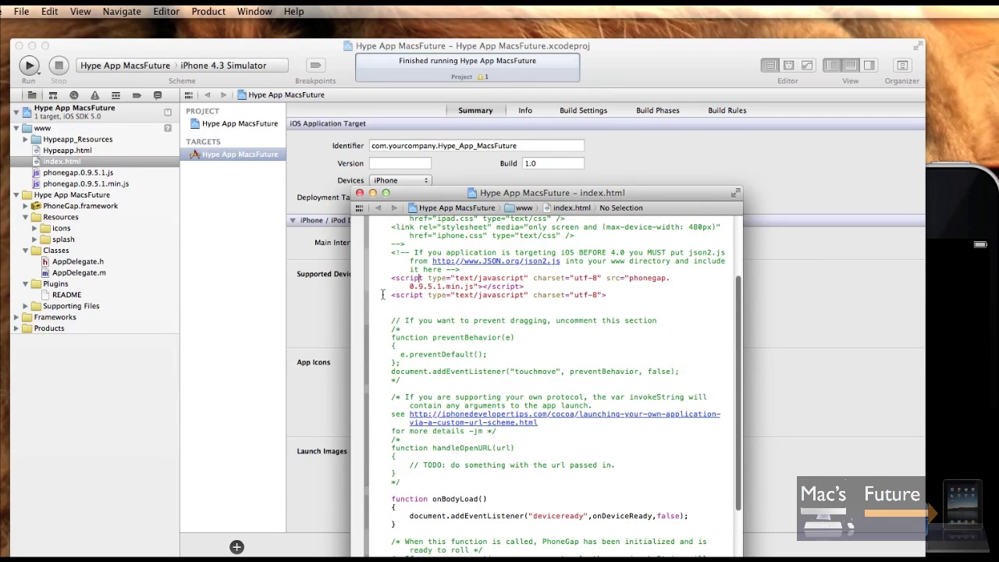
{"action": "scroll", "coordinate": [383, 294], "scroll_direction": "down", "scroll_amount": 7}
{"action": "scroll", "coordinate": [383, 273], "scroll_direction": "up", "scroll_amount": 12}
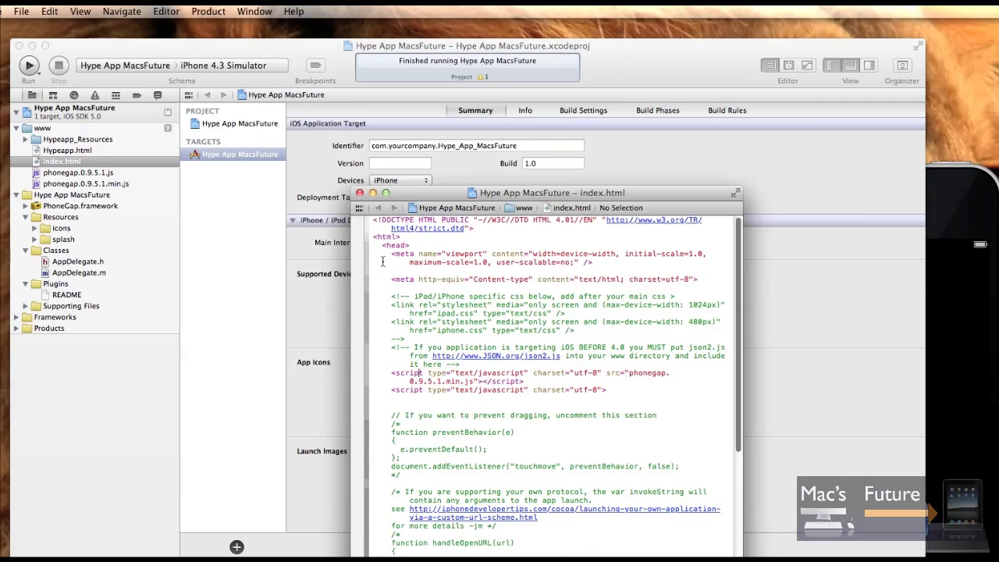
{"action": "scroll", "coordinate": [384, 265], "scroll_direction": "down", "scroll_amount": 3}
{"action": "scroll", "coordinate": [383, 265], "scroll_direction": "up", "scroll_amount": 3}
Replace all of index.html's code with the copied Hype snippet, then close its editor.
{"action": "left_click_drag", "start_coordinate": [373, 220], "coordinate": [468, 555]}
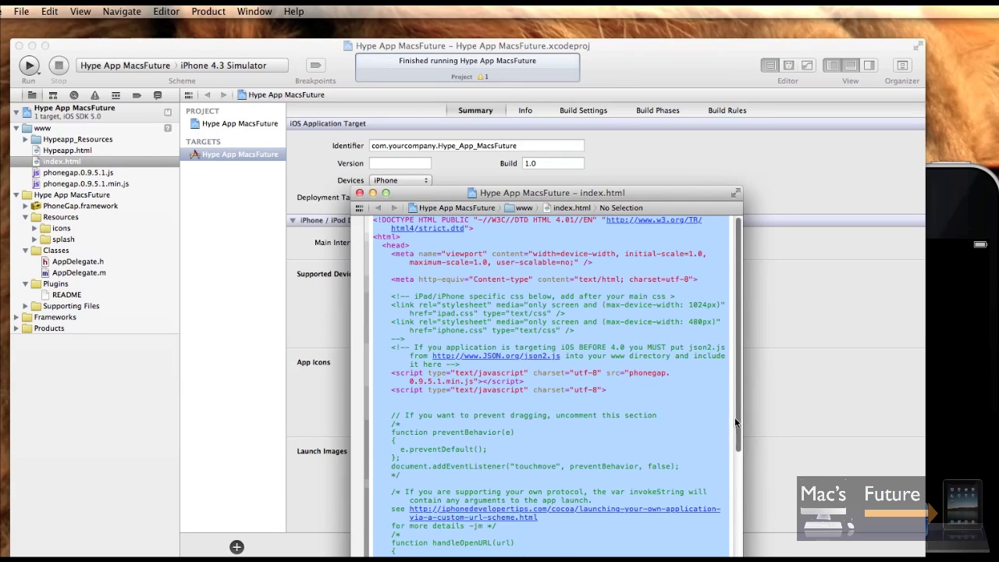
{"action": "left_click_drag", "start_coordinate": [739, 425], "coordinate": [722, 557]}
{"action": "key", "text": "super+a"}
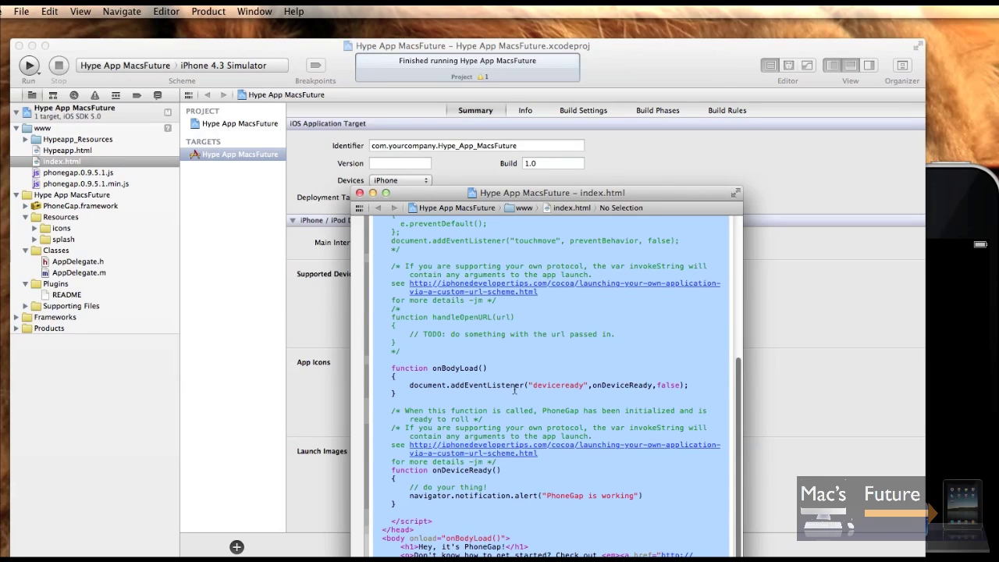
{"action": "right_click", "coordinate": [518, 338]}
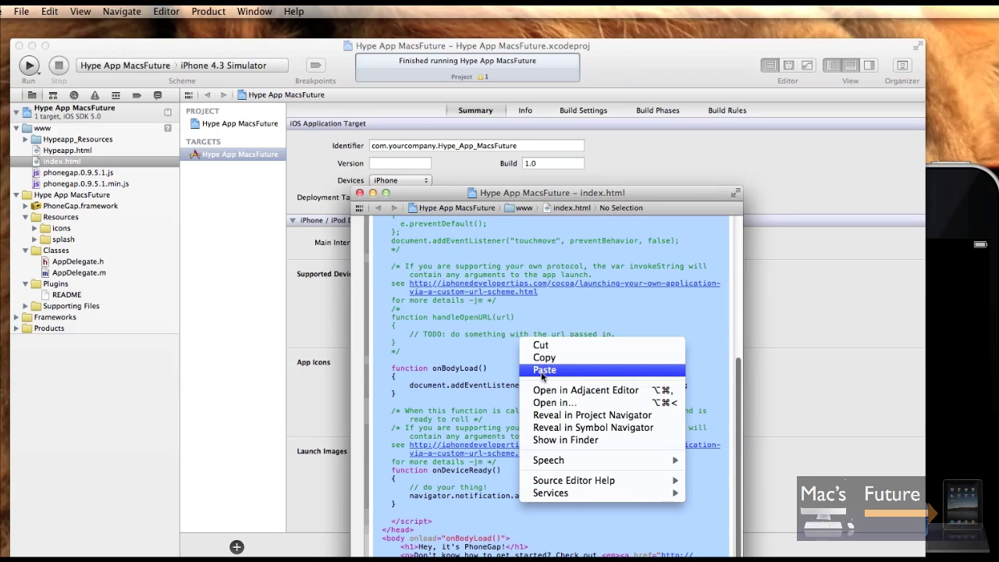
{"action": "left_click", "coordinate": [544, 370]}
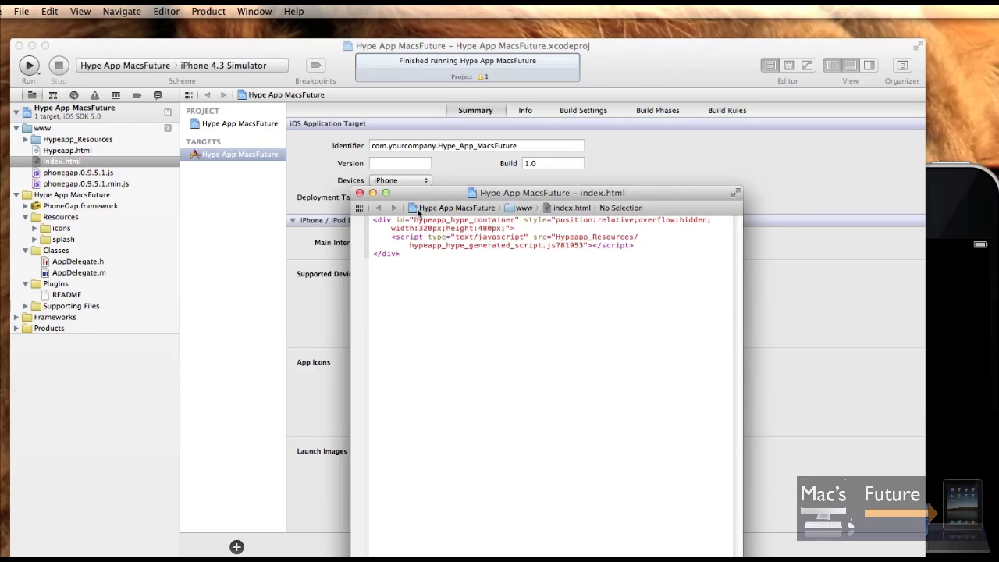
{"action": "left_click", "coordinate": [360, 193]}
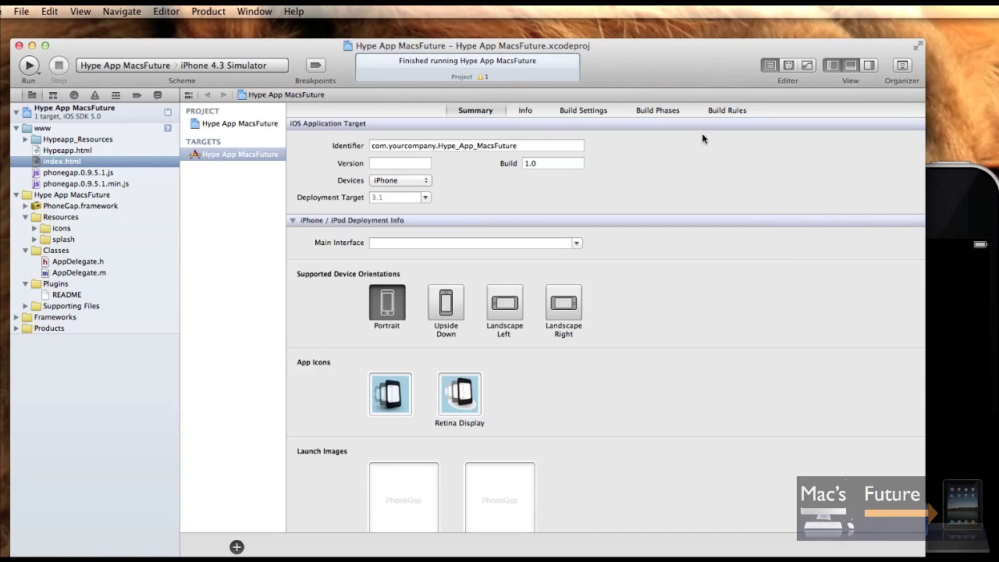
Bring Xcode to the front and clean the project with Product > Clean.
{"action": "left_click_drag", "start_coordinate": [966, 207], "coordinate": [747, 224]}
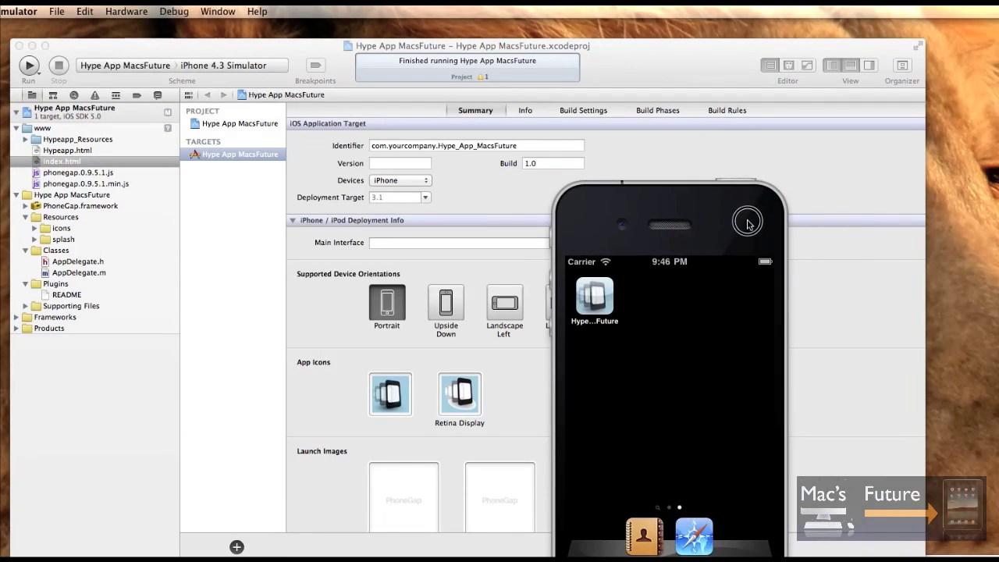
{"action": "left_click", "coordinate": [129, 10]}
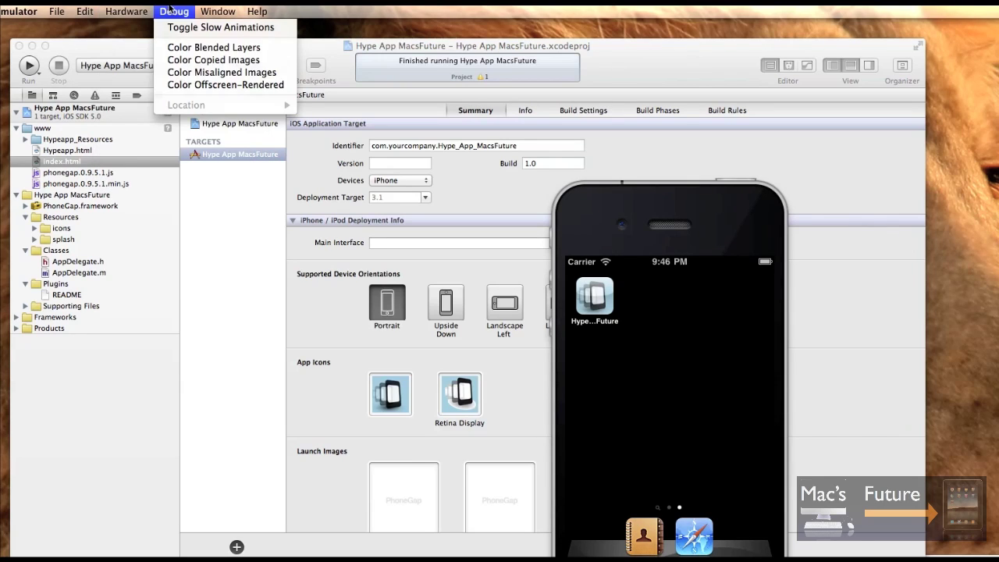
{"action": "left_click", "coordinate": [107, 9]}
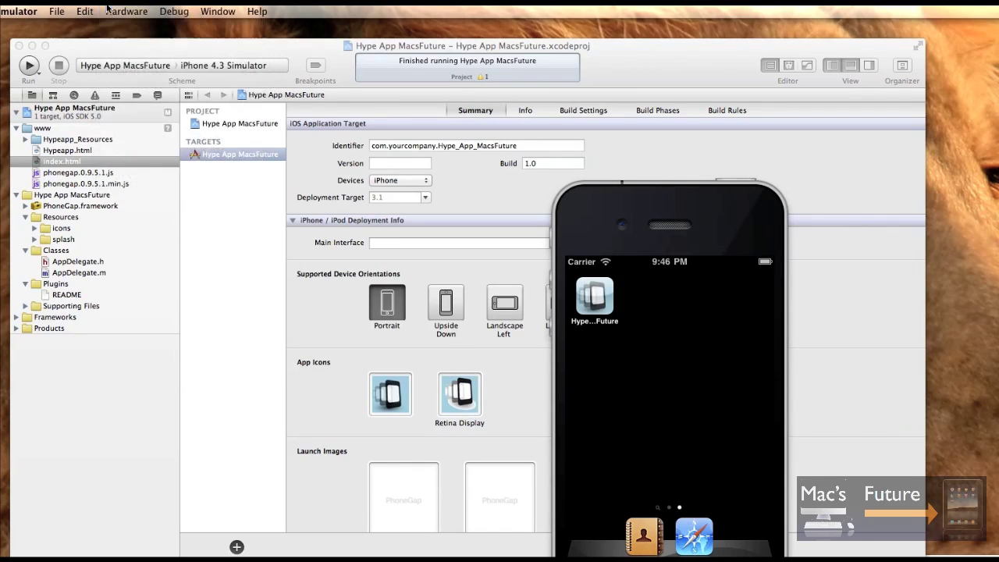
{"action": "left_click", "coordinate": [152, 44]}
{"action": "left_click", "coordinate": [125, 10]}
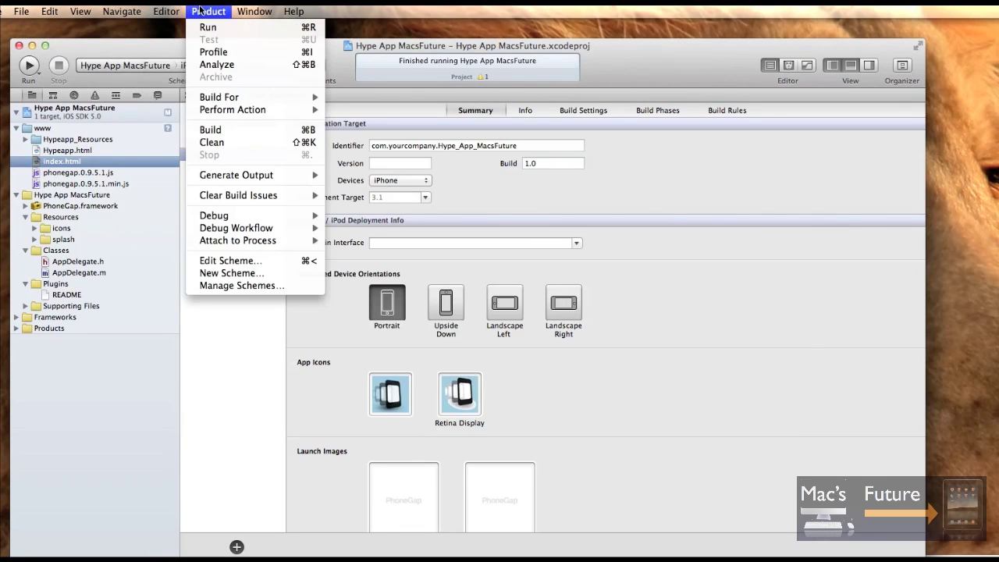
{"action": "left_click", "coordinate": [219, 142]}
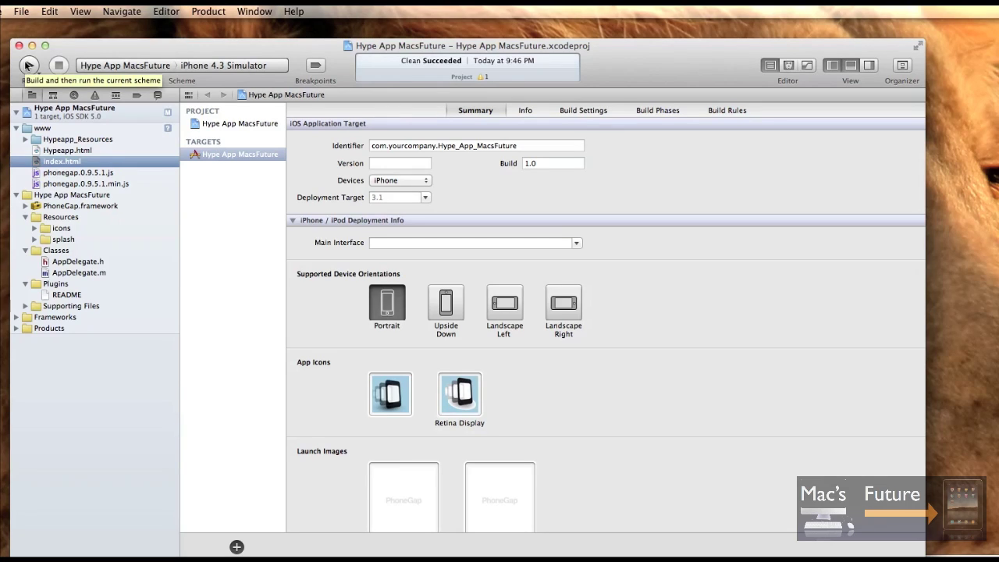
Target the iPhone 5.0 Simulator and run the app.
{"action": "left_click", "coordinate": [202, 68]}
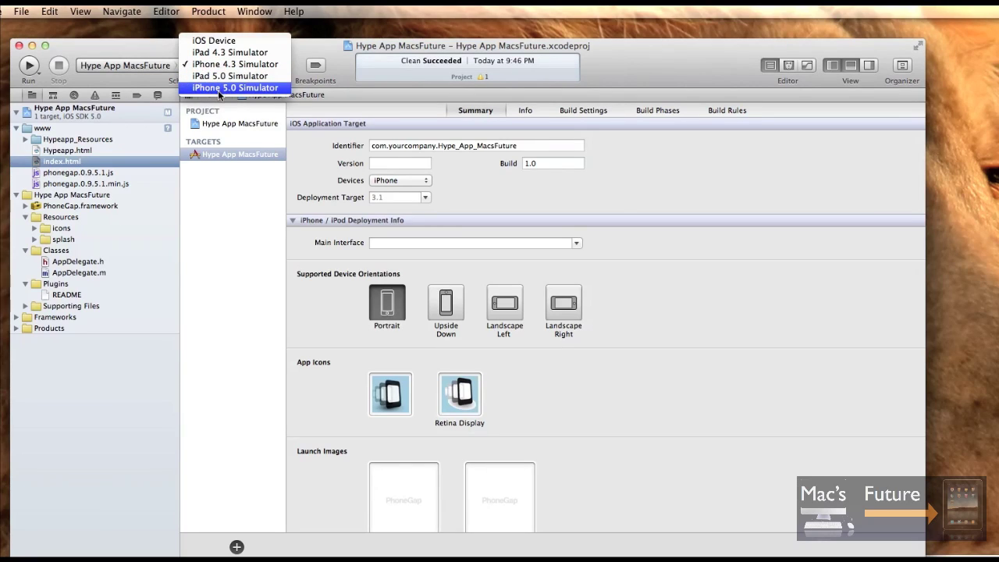
{"action": "left_click", "coordinate": [218, 91]}
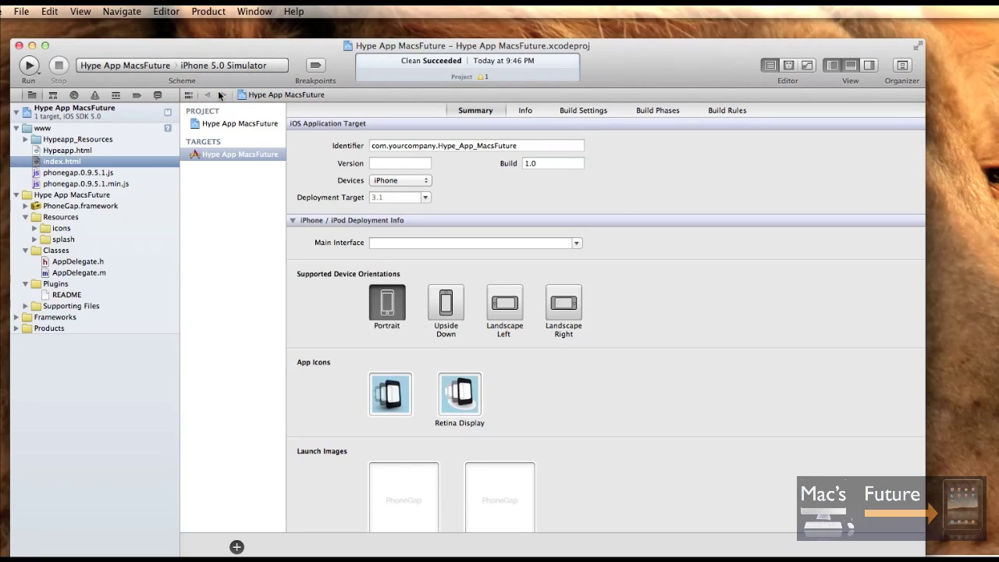
{"action": "left_click", "coordinate": [28, 66]}
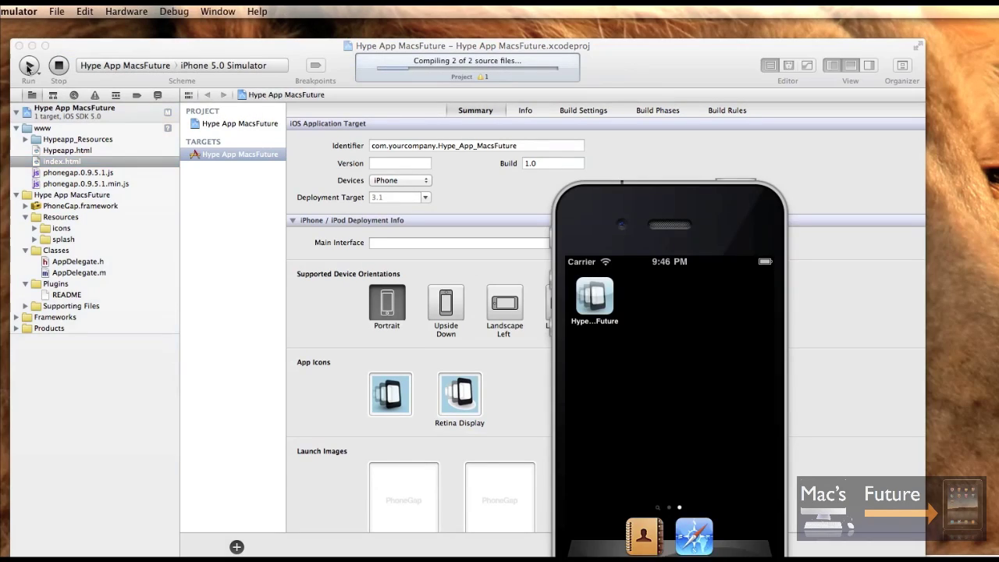
Launch Hype App MacsFuture and advance past Go to 1st page to the concluding page.
{"action": "left_click_drag", "start_coordinate": [630, 187], "coordinate": [215, 115]}
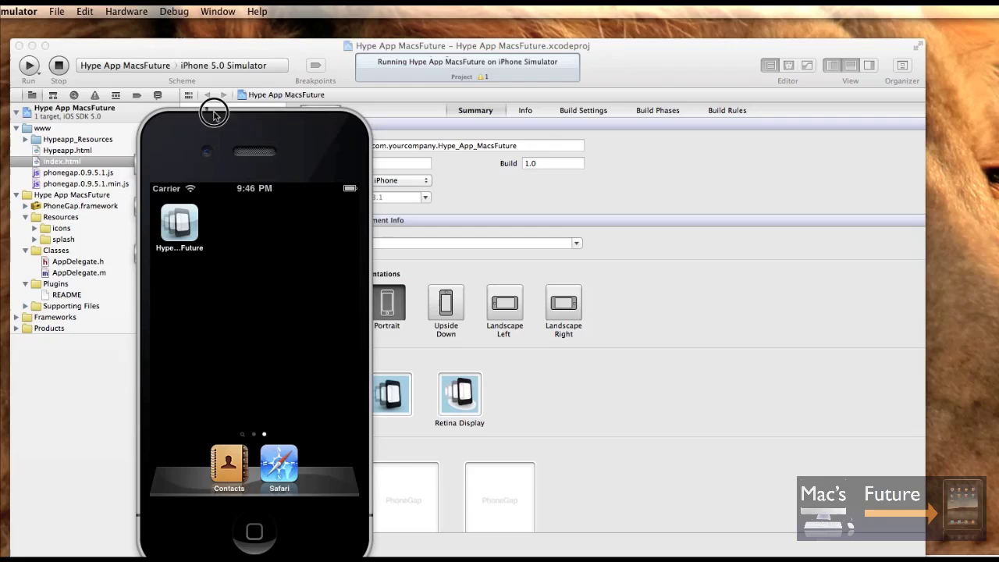
{"action": "left_click", "coordinate": [185, 225]}
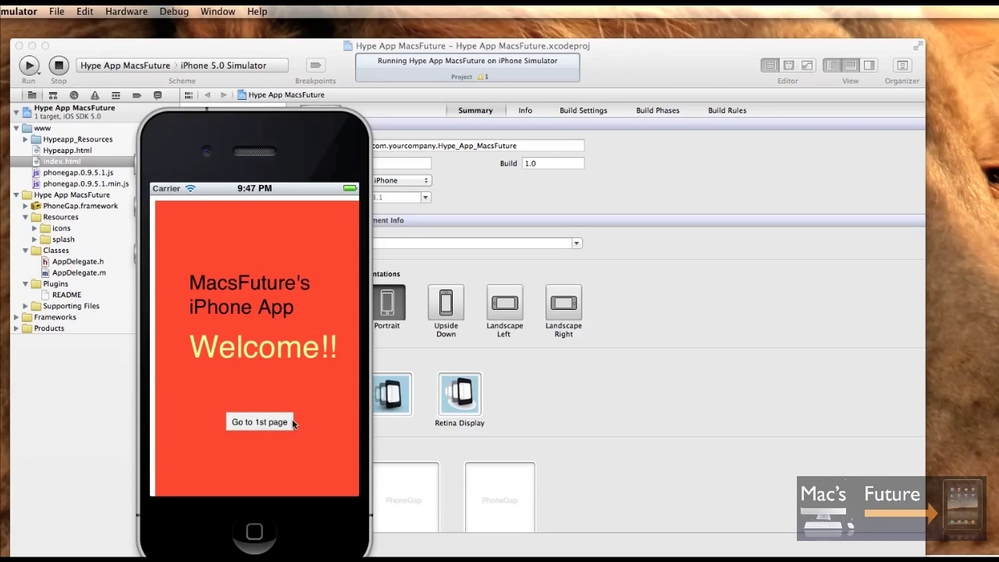
{"action": "left_click", "coordinate": [263, 422]}
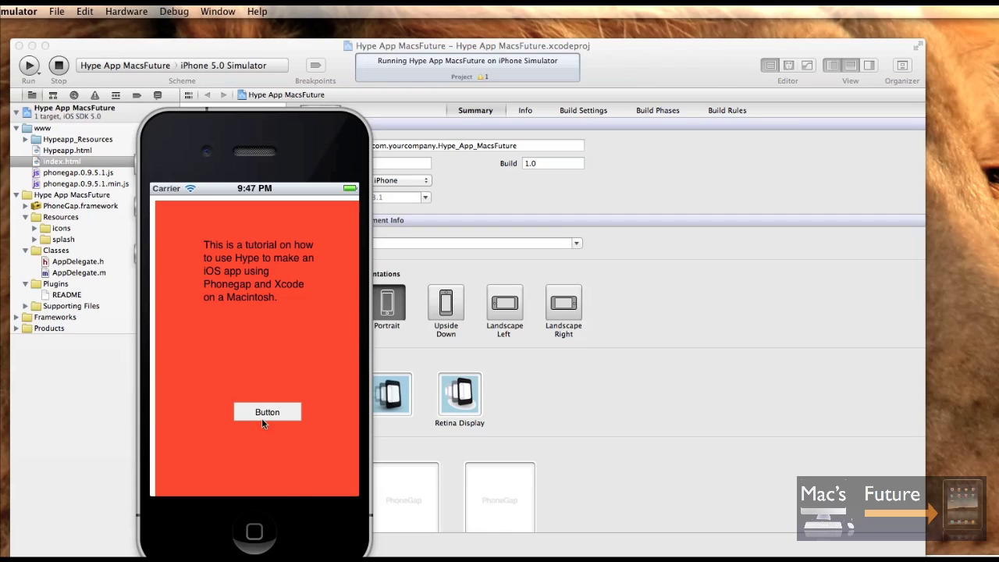
{"action": "left_click", "coordinate": [268, 412]}
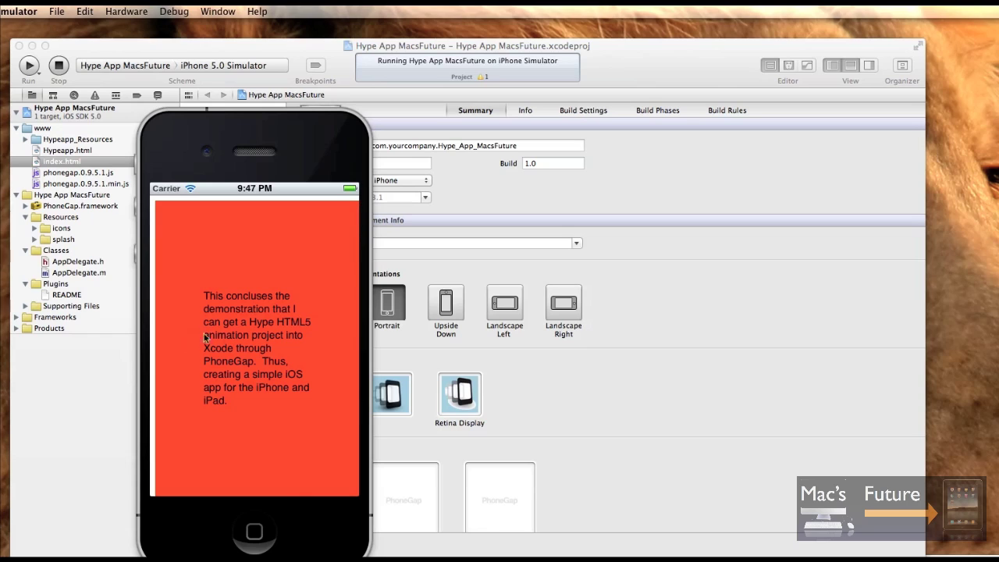
Go home, reopen Hype App MacsFuture, and dismiss the running-apps tray to show Scene 3.
{"action": "left_click", "coordinate": [254, 537]}
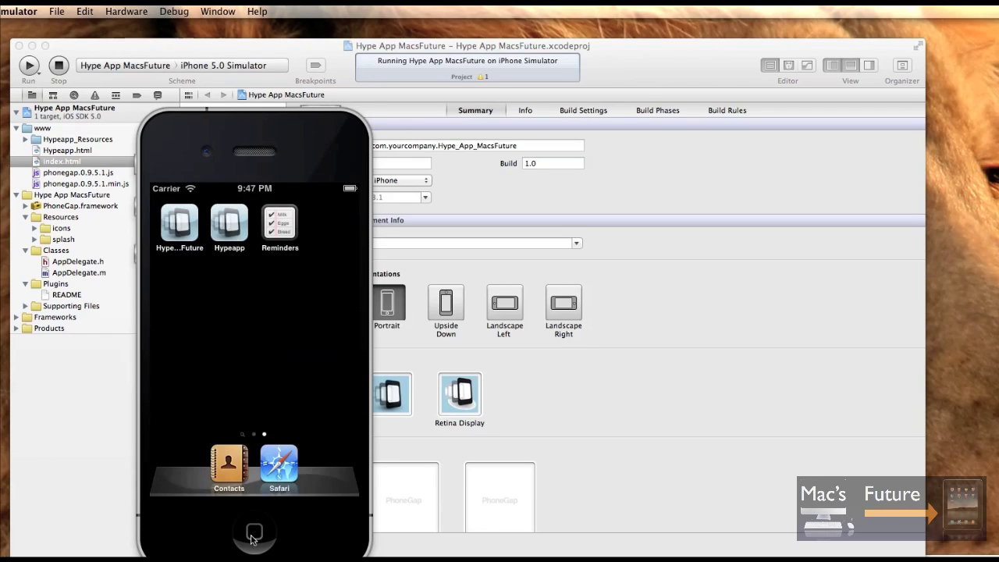
{"action": "left_click", "coordinate": [186, 222]}
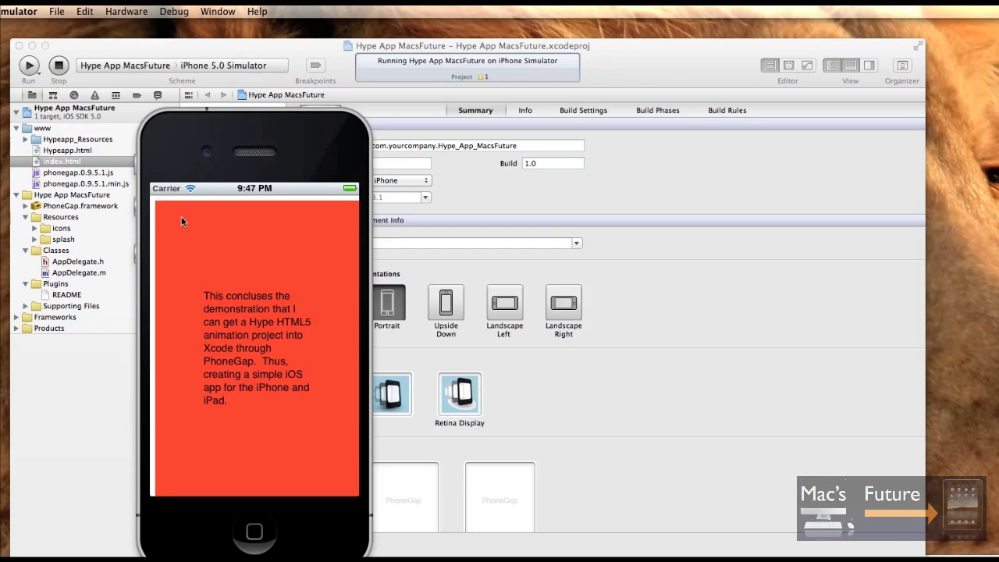
{"action": "double_click", "coordinate": [244, 536]}
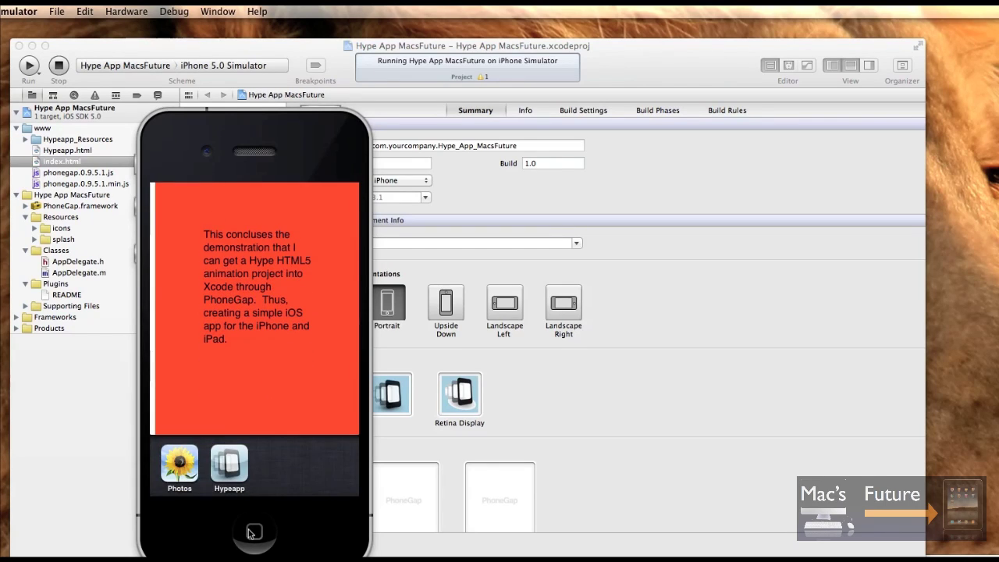
{"action": "left_click", "coordinate": [249, 534]}
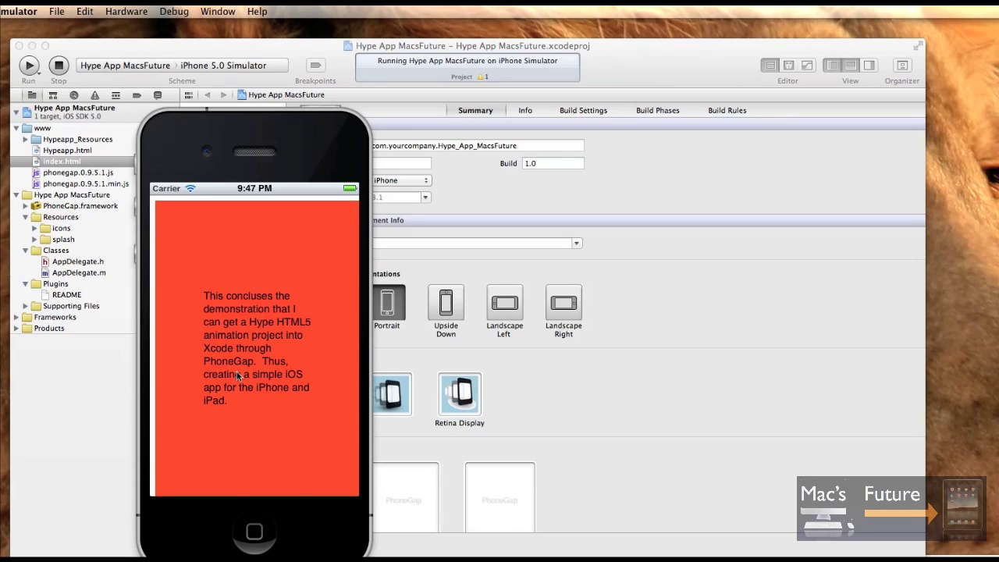